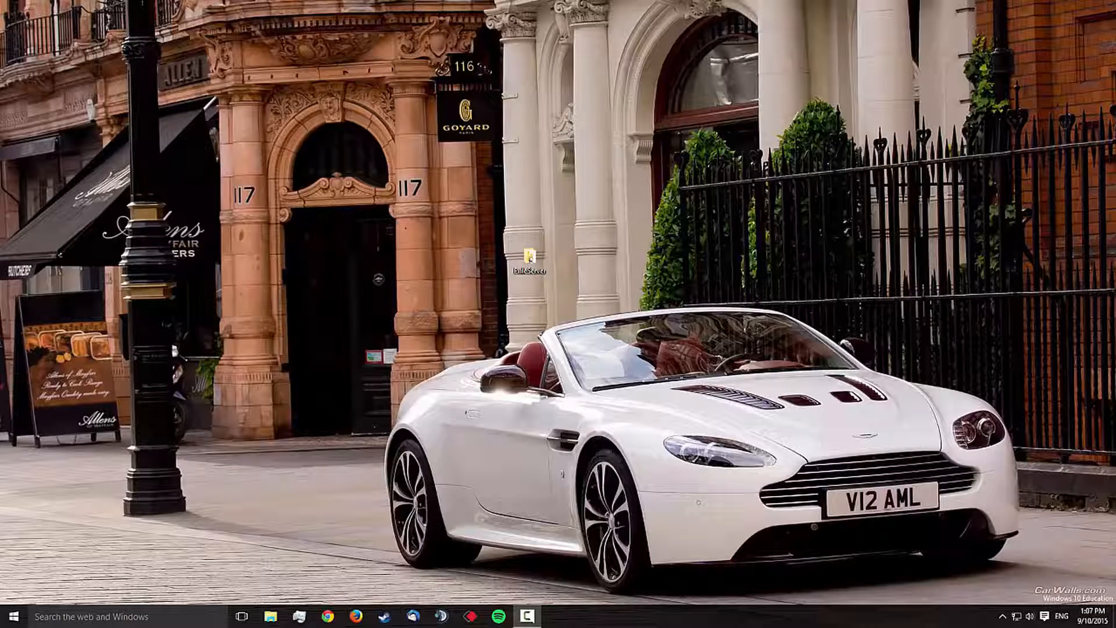
Step: Open the ExileServer folder on the desktop and view the contents of its steamcmd.zip archive
{"action": "double_click", "coordinate": [526, 261]}
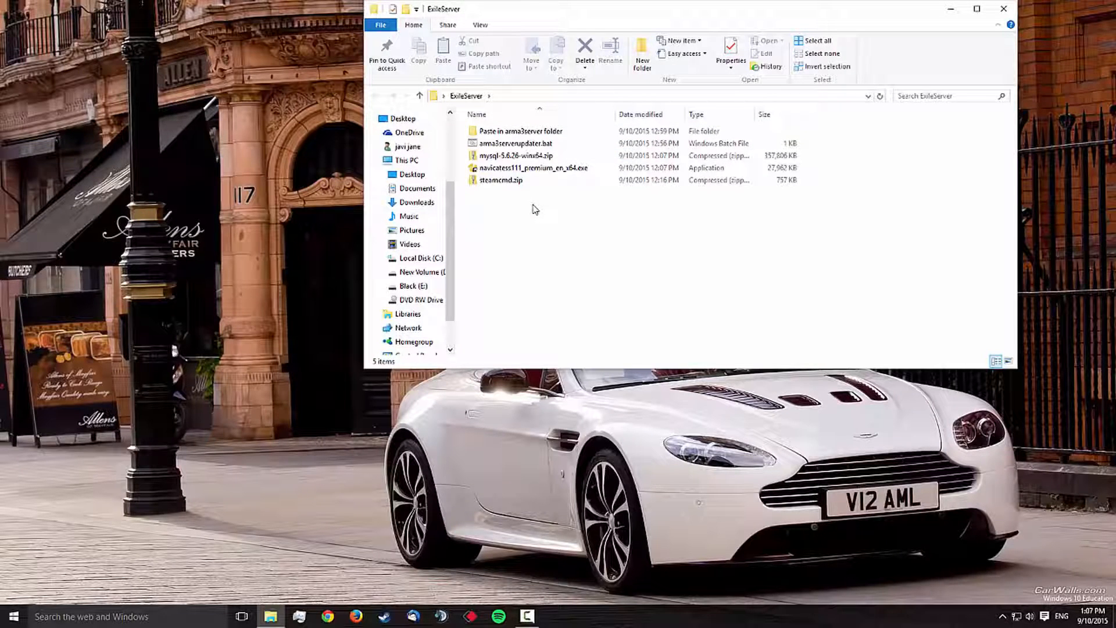
{"action": "double_click", "coordinate": [510, 183]}
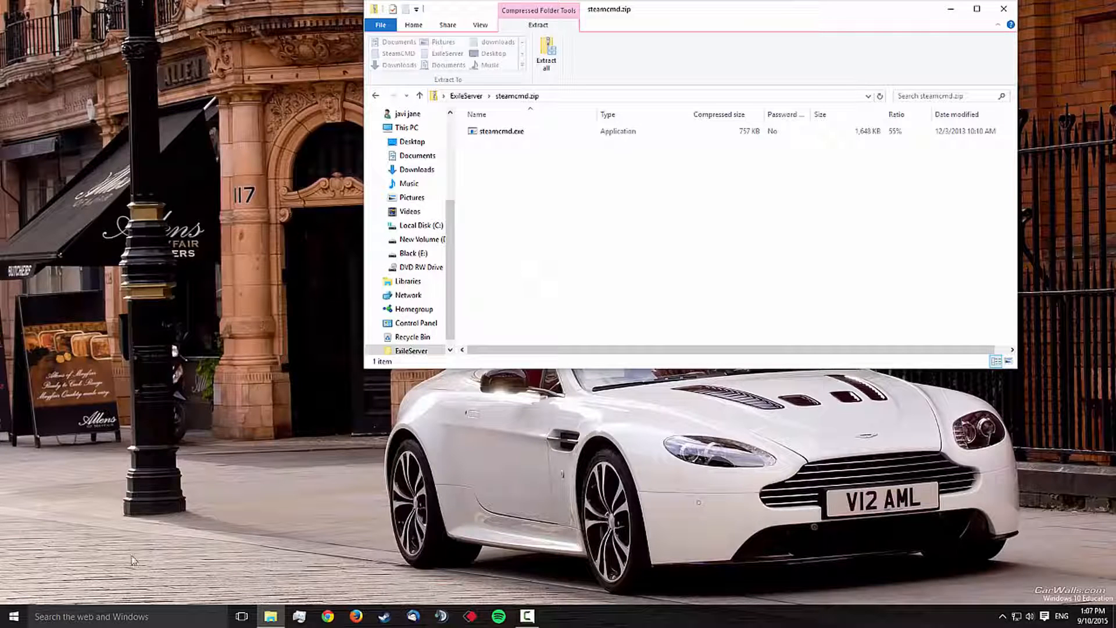
{"action": "left_click", "coordinate": [118, 617]}
{"action": "type", "text": "steam"}
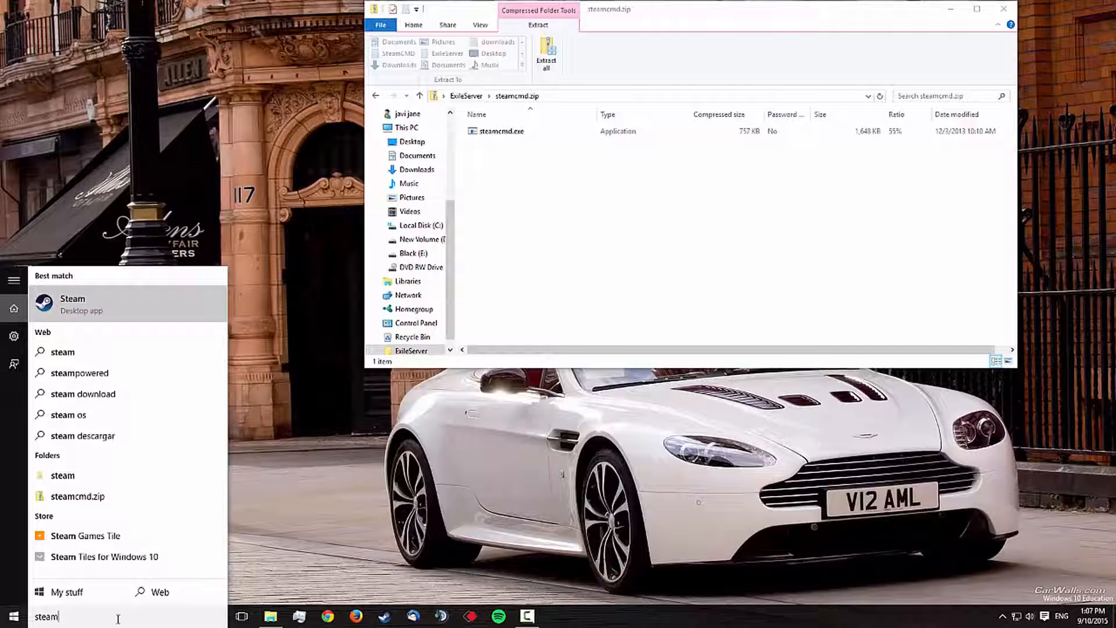
{"action": "type", "text": " cmd"}
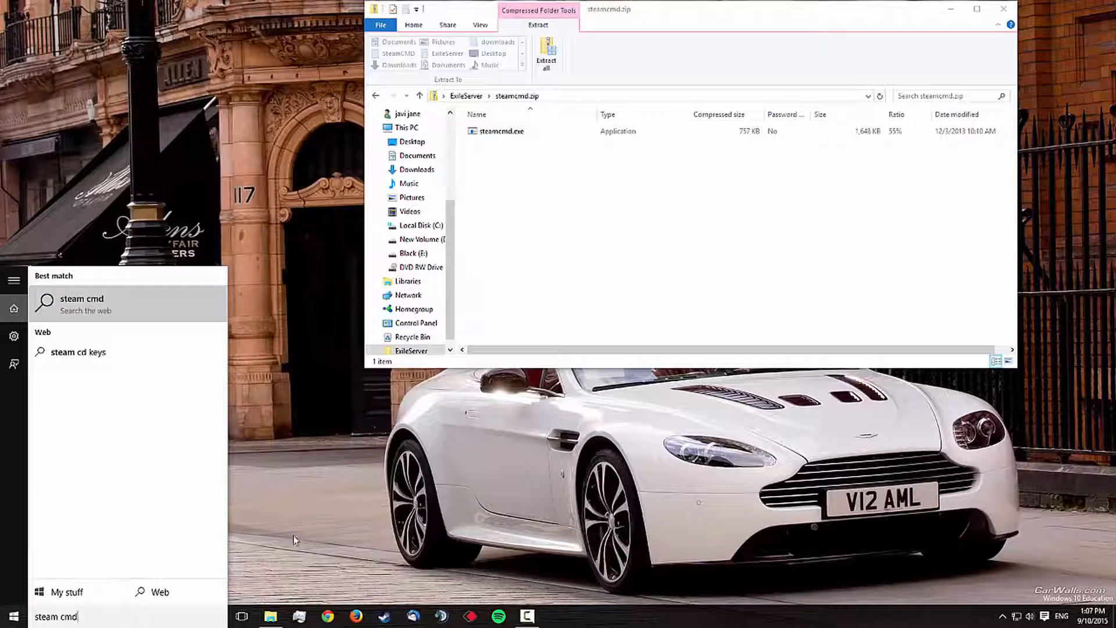
Step: Open the SteamCMD folder under Programas black\Juegos on drive E in a second File Explorer window, and move that window clear of the first
{"action": "left_click", "coordinate": [270, 617]}
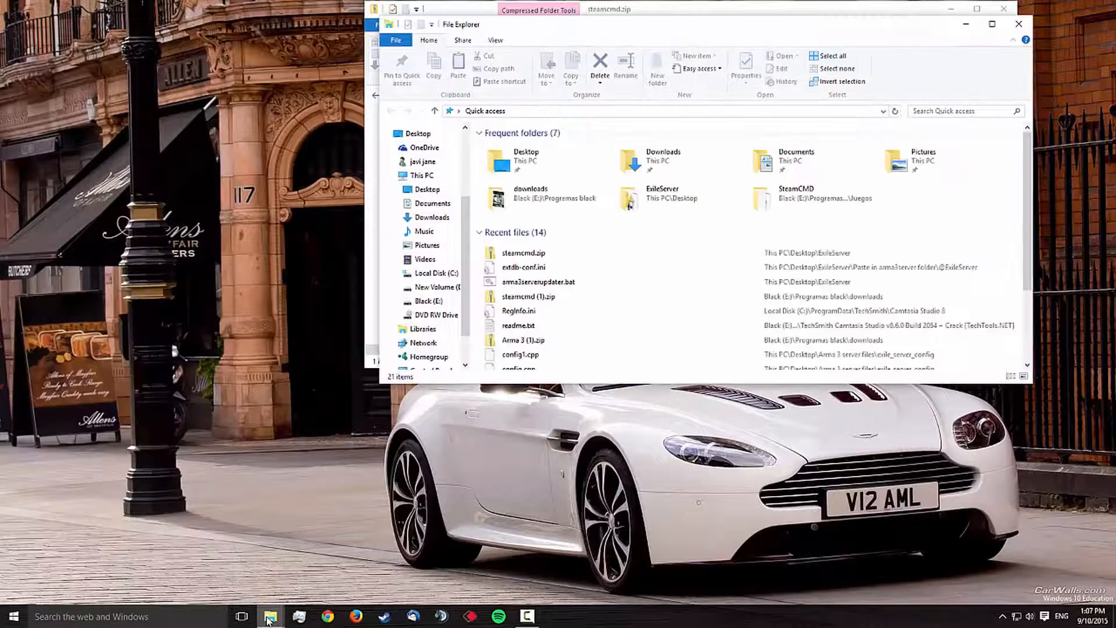
{"action": "left_click", "coordinate": [437, 302]}
{"action": "double_click", "coordinate": [519, 173]}
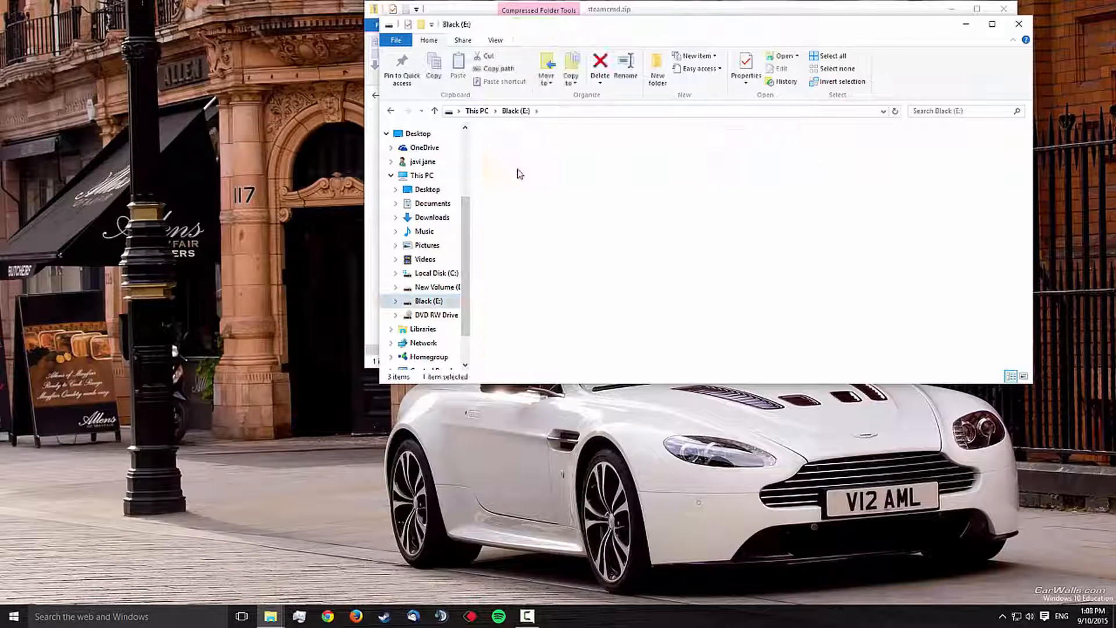
{"action": "double_click", "coordinate": [531, 240]}
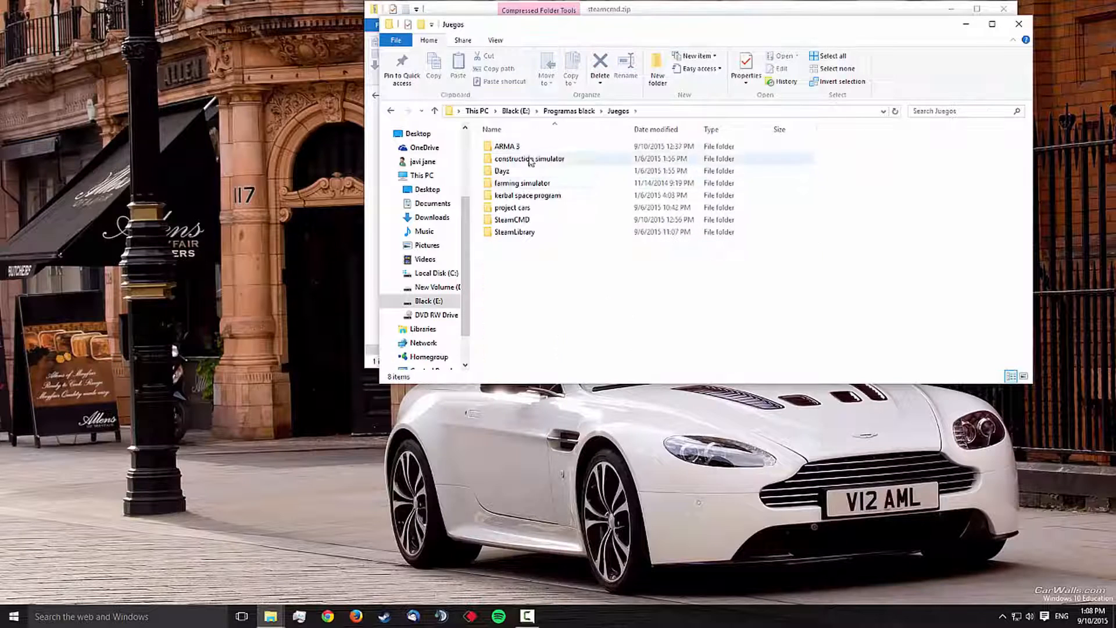
{"action": "double_click", "coordinate": [517, 220]}
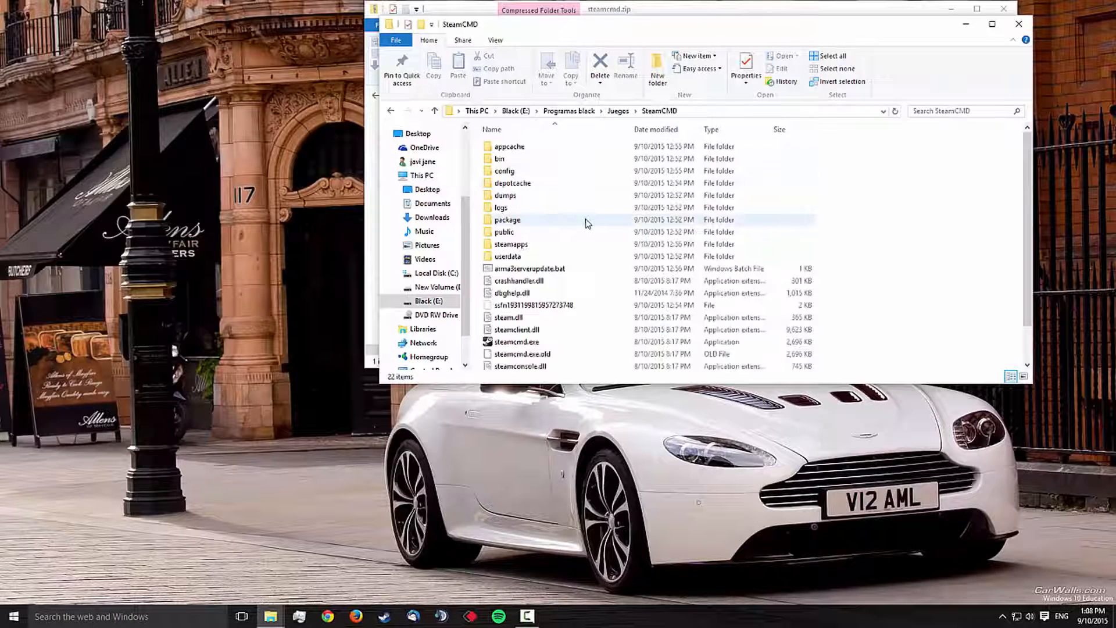
{"action": "scroll", "coordinate": [584, 224], "scroll_direction": "down", "scroll_amount": 1}
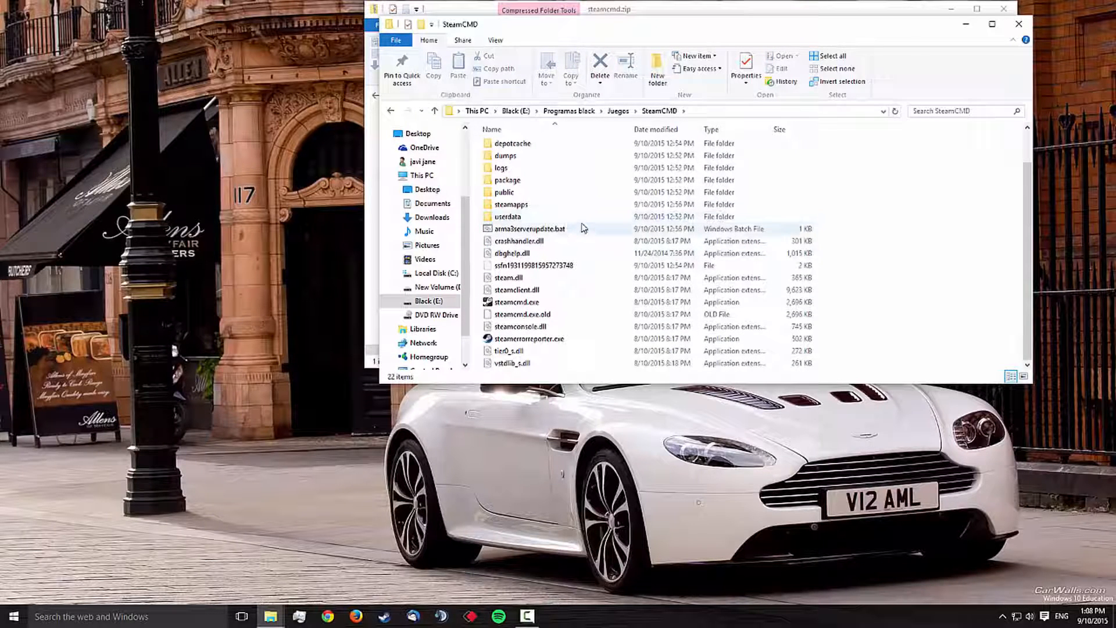
{"action": "left_click_drag", "start_coordinate": [617, 27], "coordinate": [361, 189]}
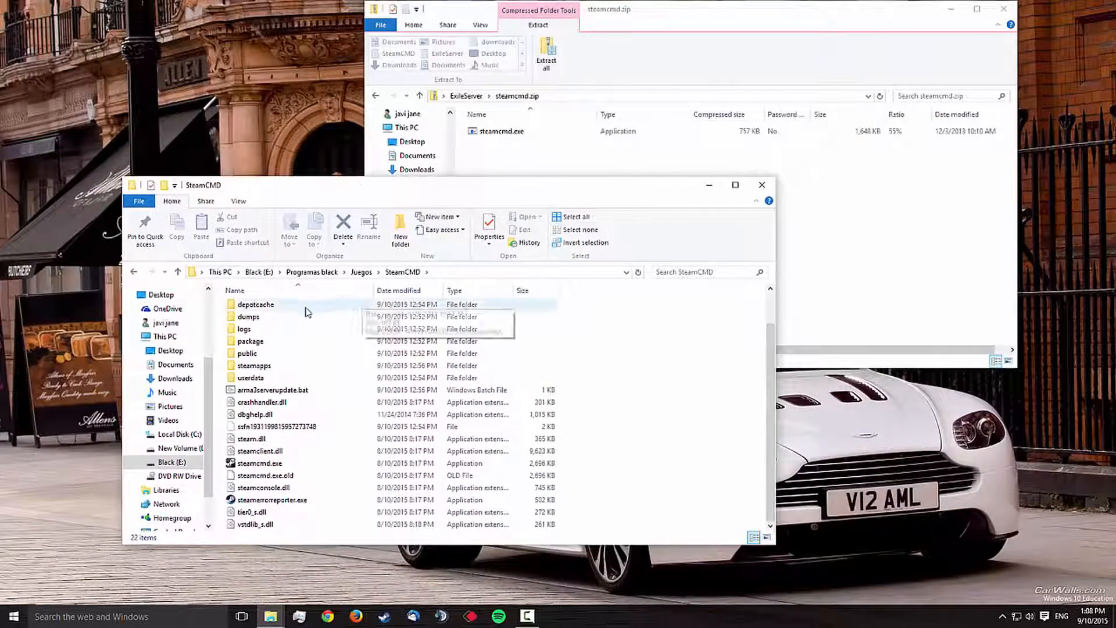
Step: Return from the archive to the ExileServer folder, copy arma3serverupdater.bat, and switch to the SteamCMD folder
{"action": "left_click", "coordinate": [891, 241]}
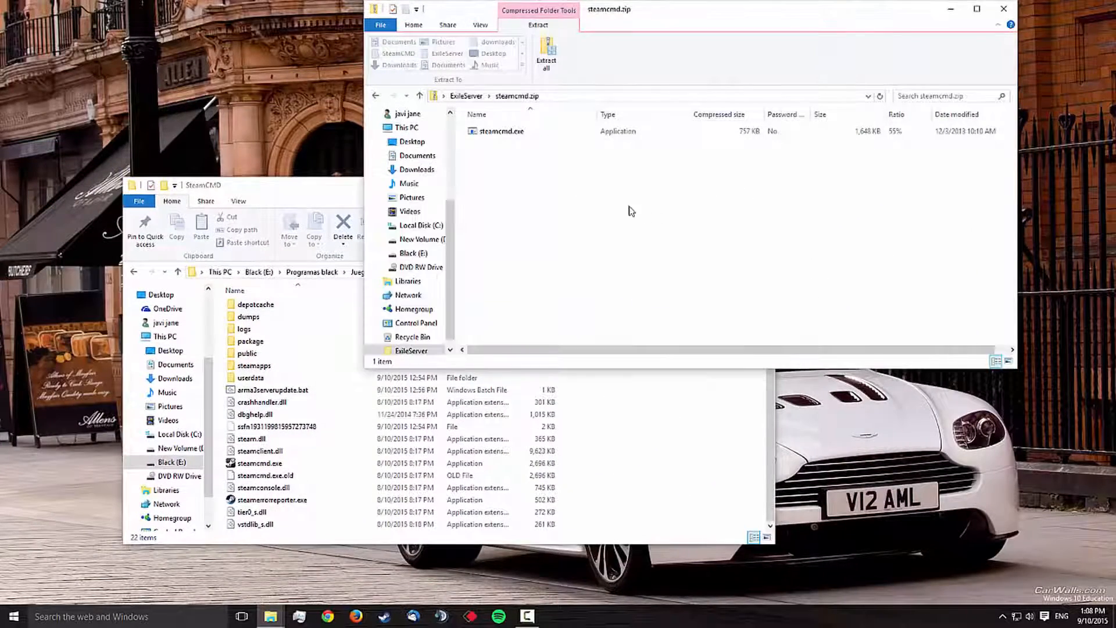
{"action": "key", "text": "BackSpace"}
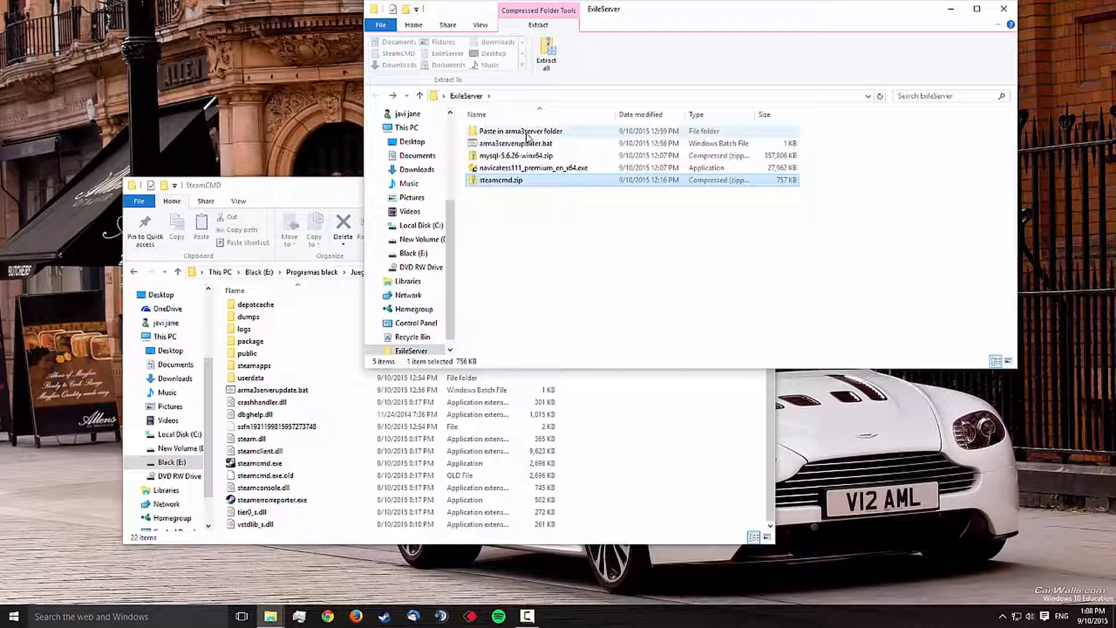
{"action": "left_click", "coordinate": [552, 144]}
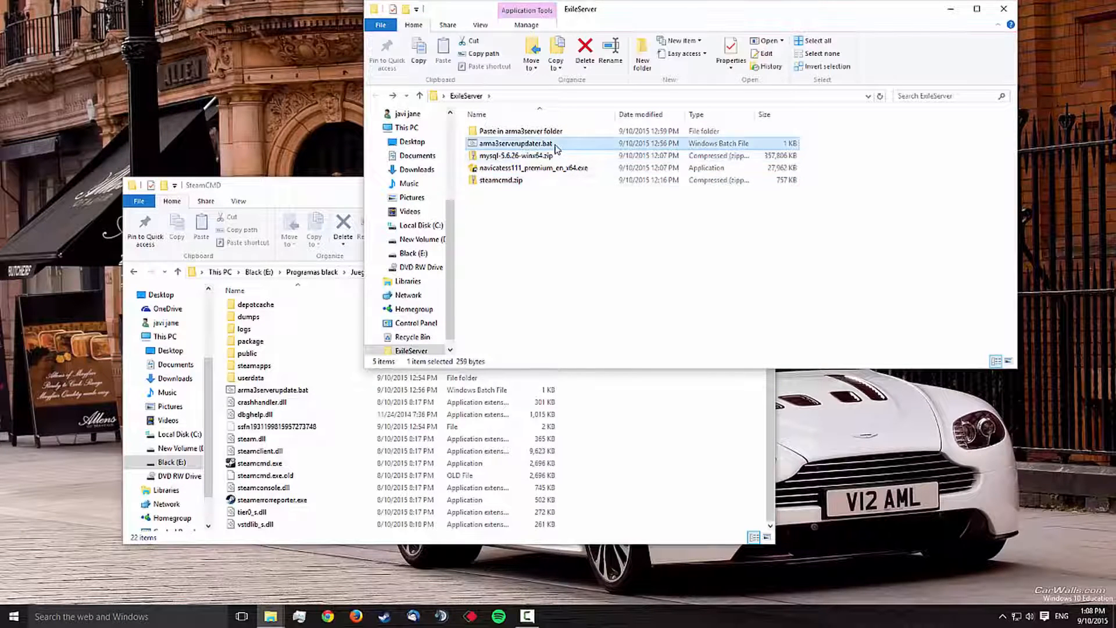
{"action": "right_click", "coordinate": [555, 146]}
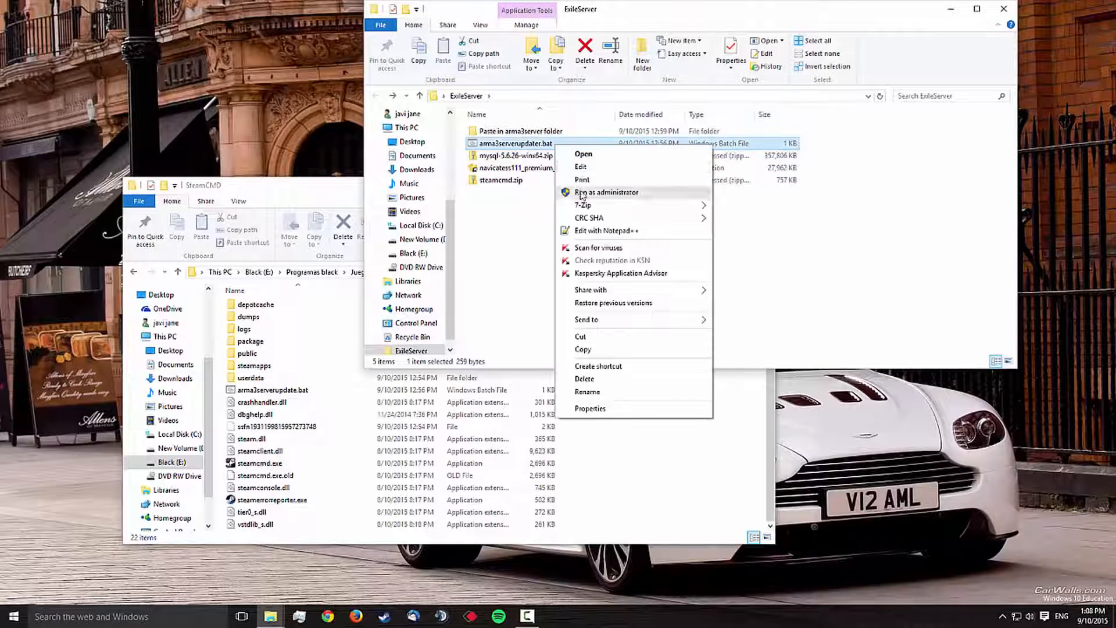
{"action": "left_click", "coordinate": [587, 350]}
{"action": "left_click", "coordinate": [652, 433]}
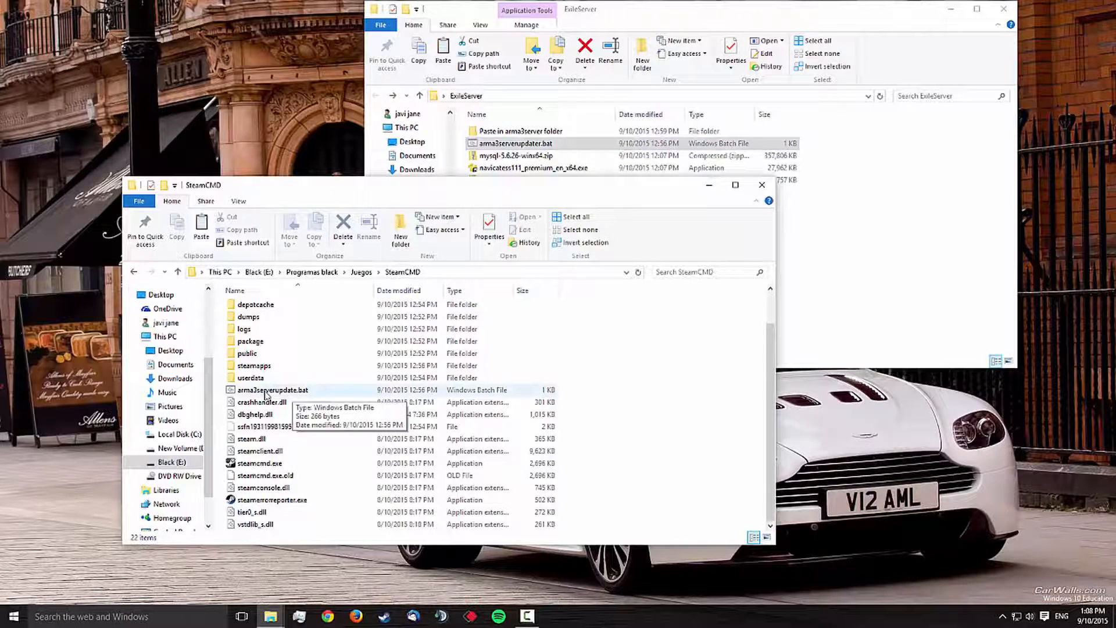
Step: Open arma3serverupdater.bat from the ExileServer folder in Notepad, examine the USERNAME and PASSWORD placeholders in its login line, and close it
{"action": "right_click", "coordinate": [516, 143]}
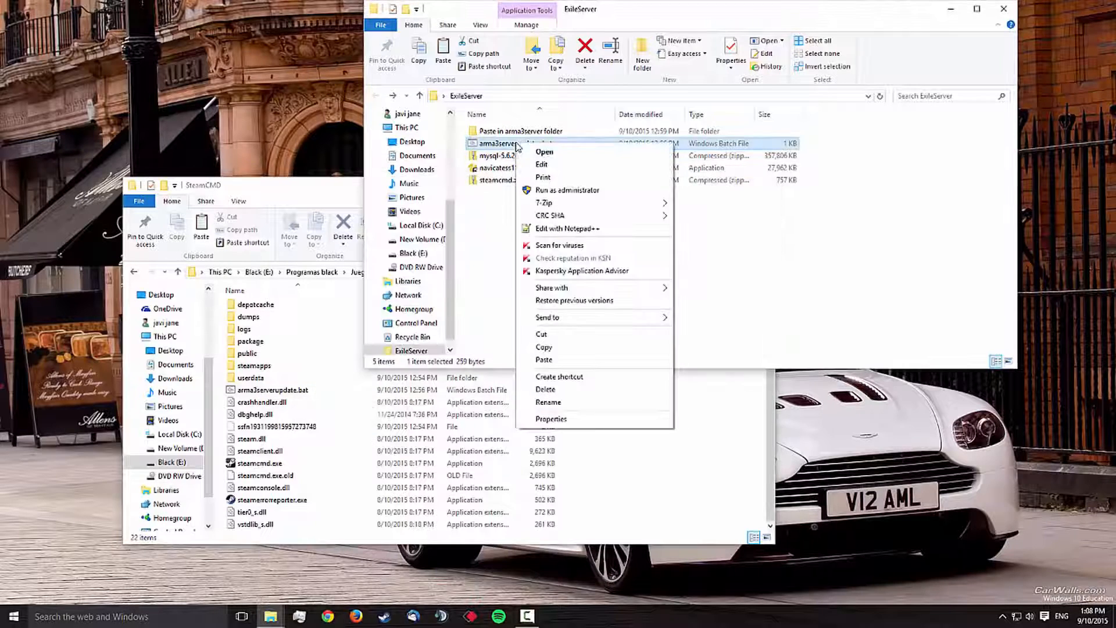
{"action": "left_click", "coordinate": [544, 165]}
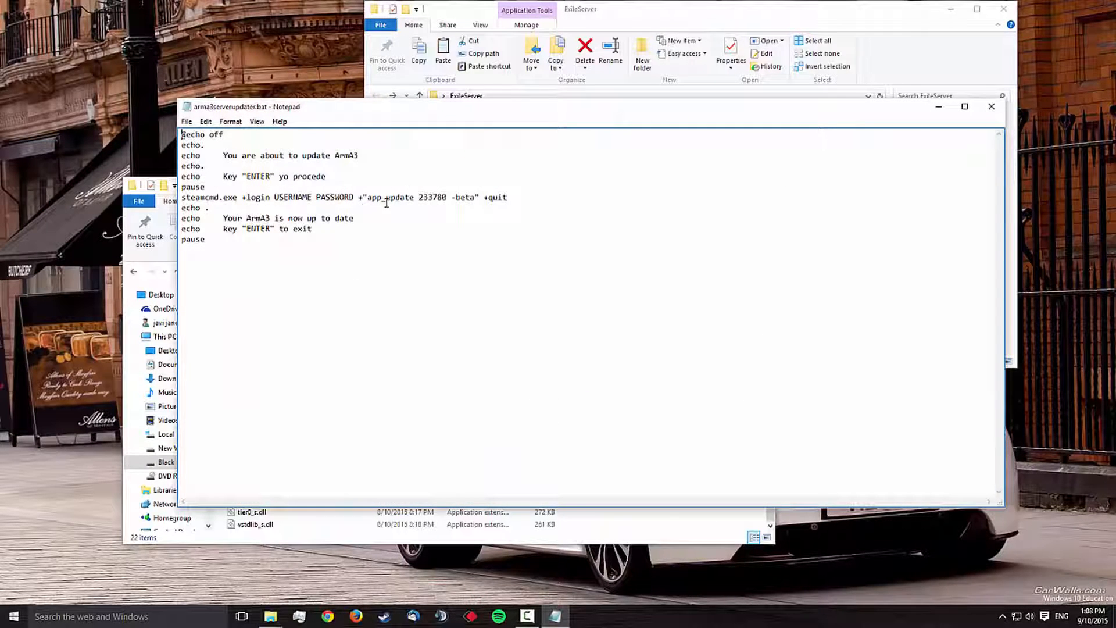
{"action": "left_click_drag", "start_coordinate": [274, 197], "coordinate": [353, 197]}
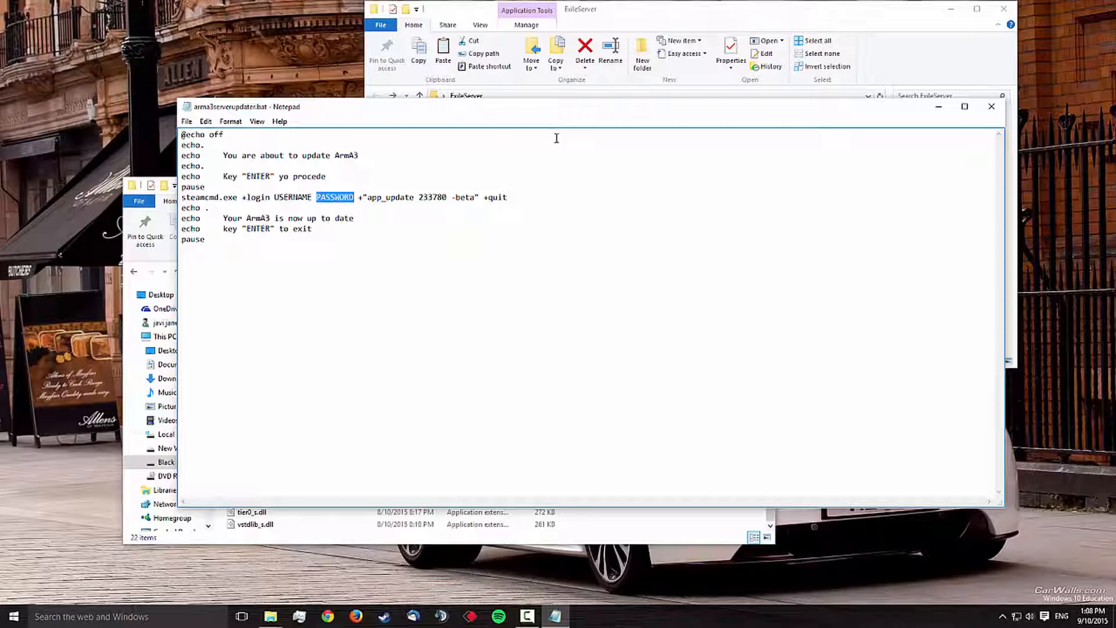
{"action": "left_click", "coordinate": [990, 114]}
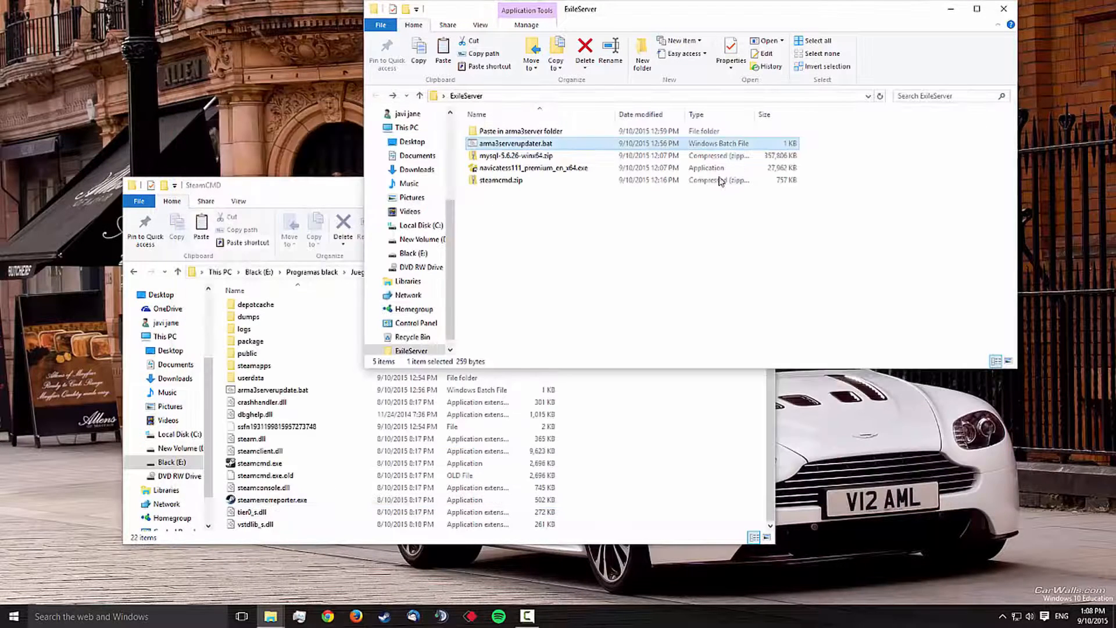
Step: Open the Arma 3 Server folder under steamapps\common in the SteamCMD folder and look through its files
{"action": "left_click", "coordinate": [317, 199]}
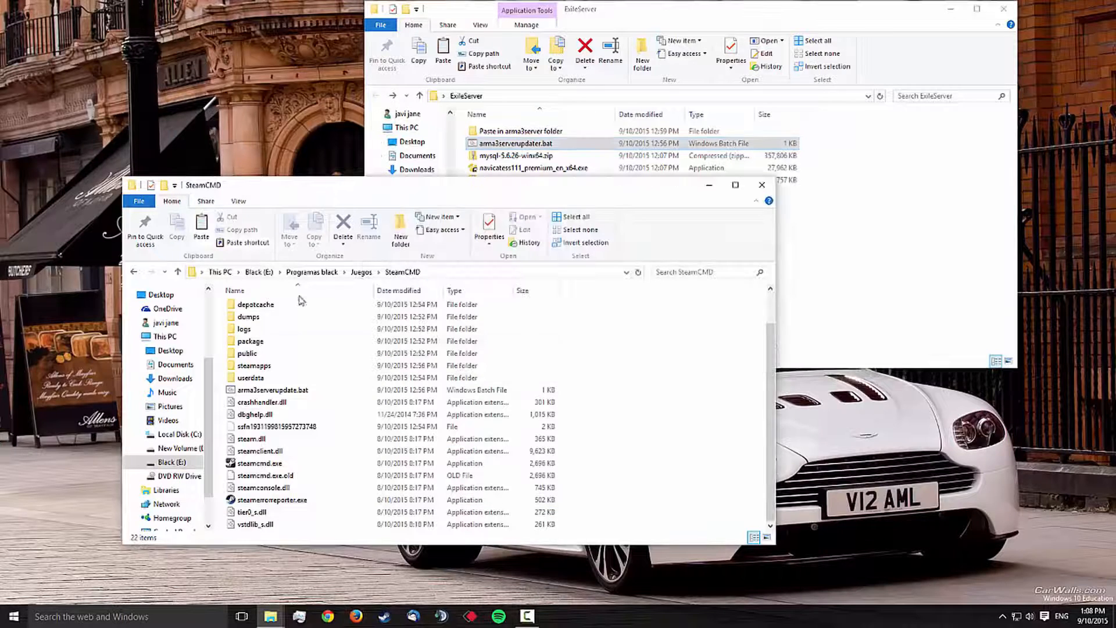
{"action": "double_click", "coordinate": [256, 366]}
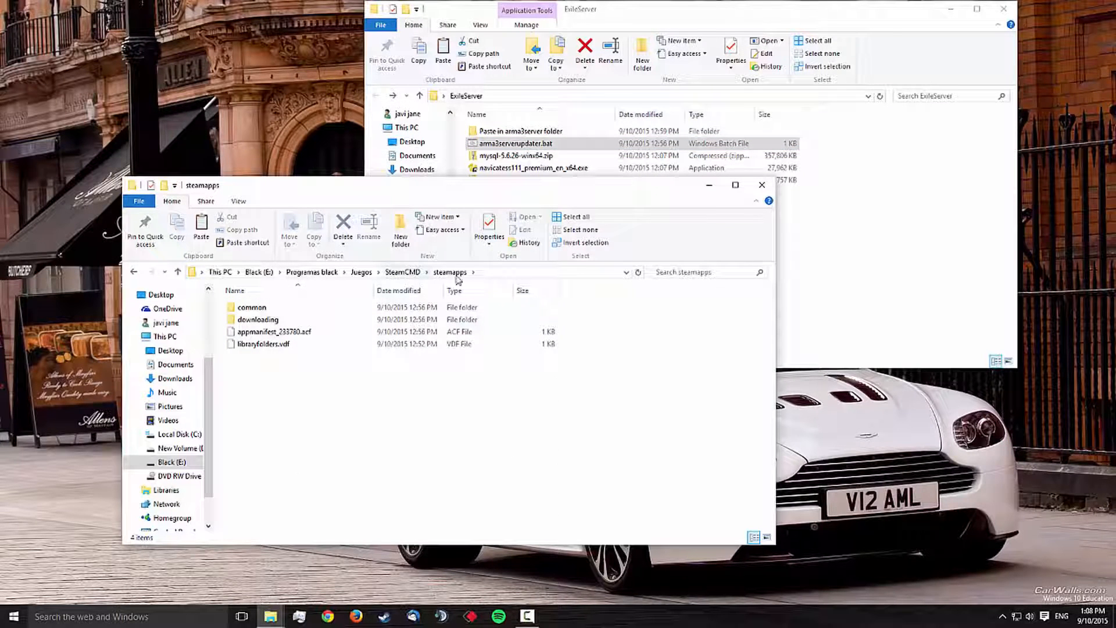
{"action": "double_click", "coordinate": [266, 309]}
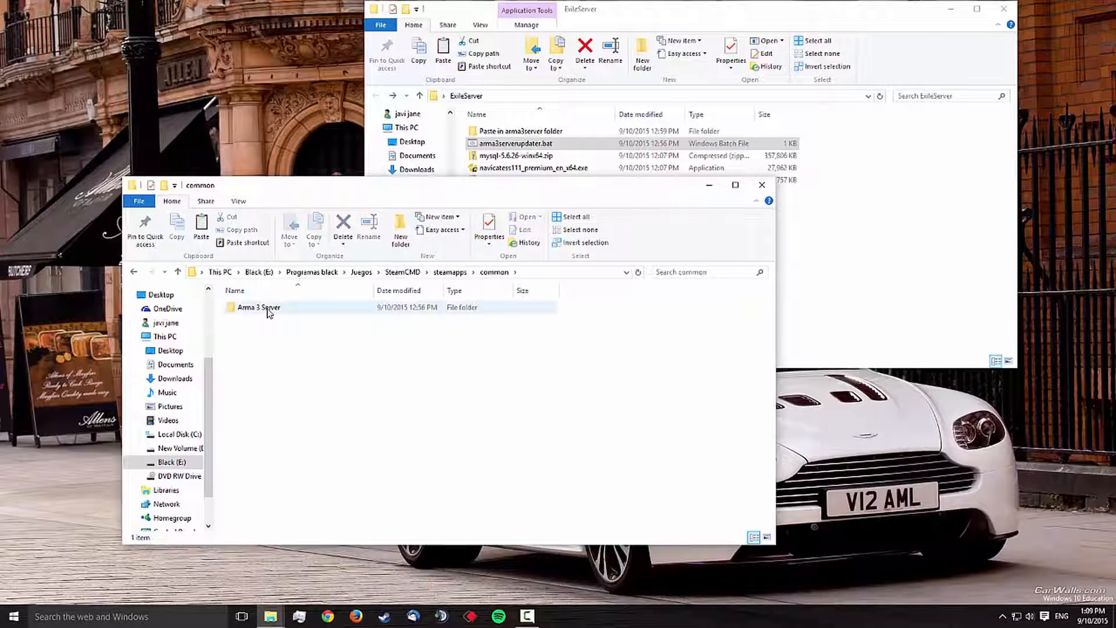
{"action": "double_click", "coordinate": [269, 308]}
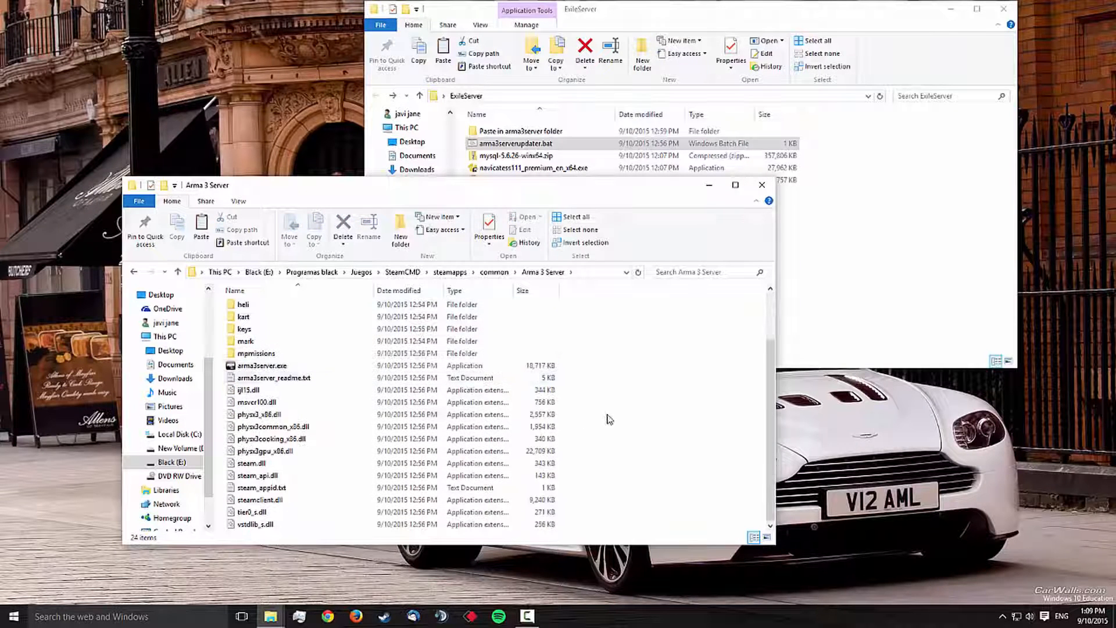
{"action": "scroll", "coordinate": [605, 410], "scroll_direction": "up", "scroll_amount": 2}
{"action": "scroll", "coordinate": [606, 410], "scroll_direction": "down", "scroll_amount": 2}
{"action": "left_click", "coordinate": [846, 267]}
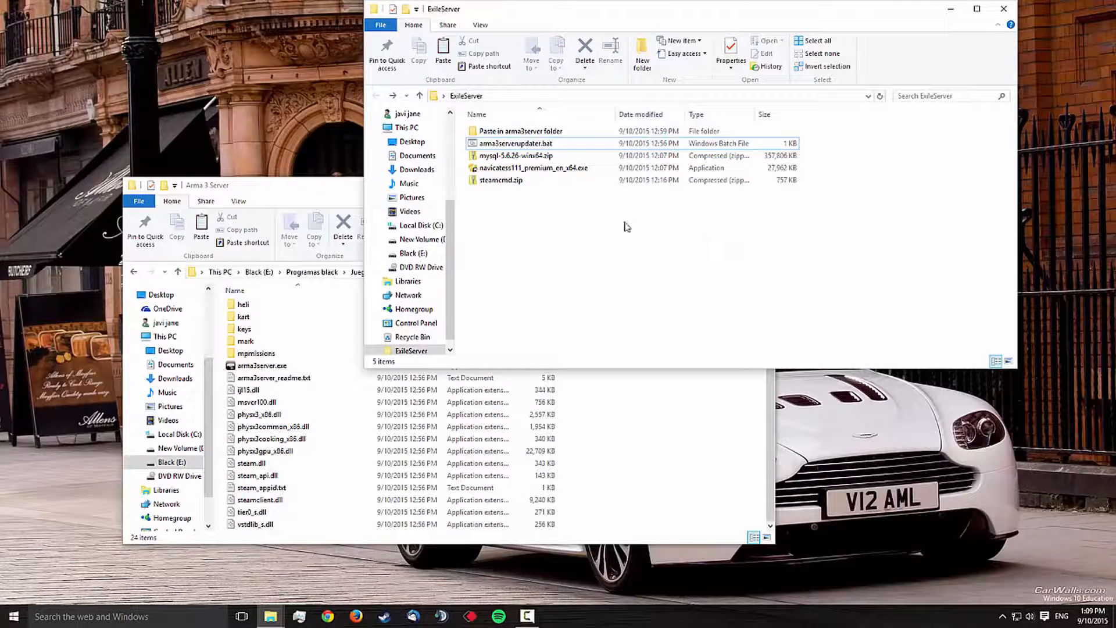
{"action": "double_click", "coordinate": [520, 131]}
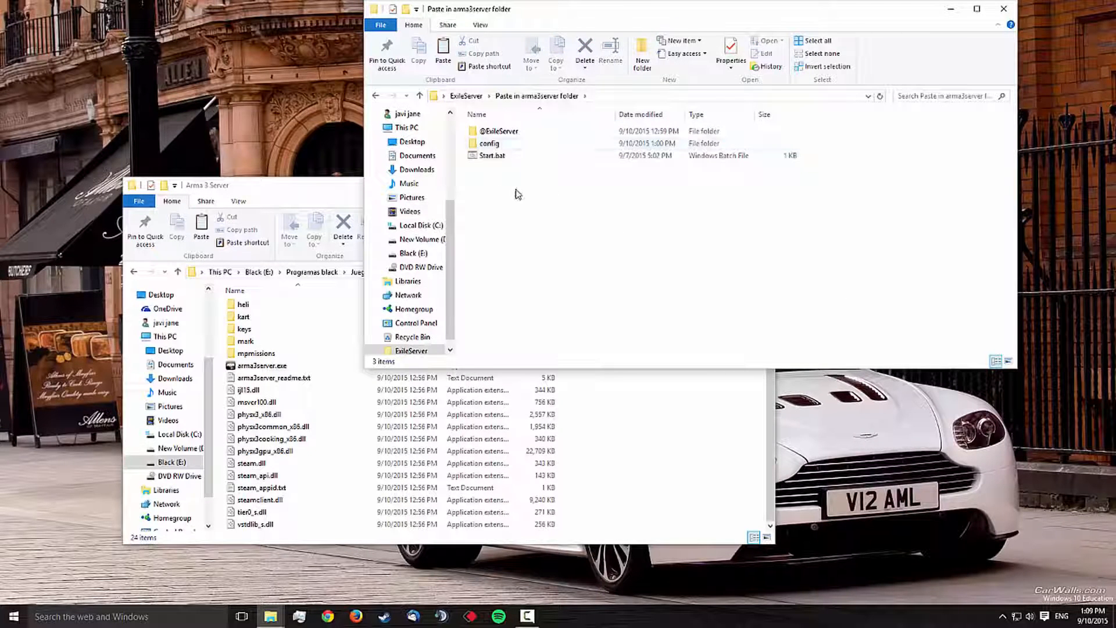
{"action": "left_click_drag", "start_coordinate": [509, 195], "coordinate": [646, 465]}
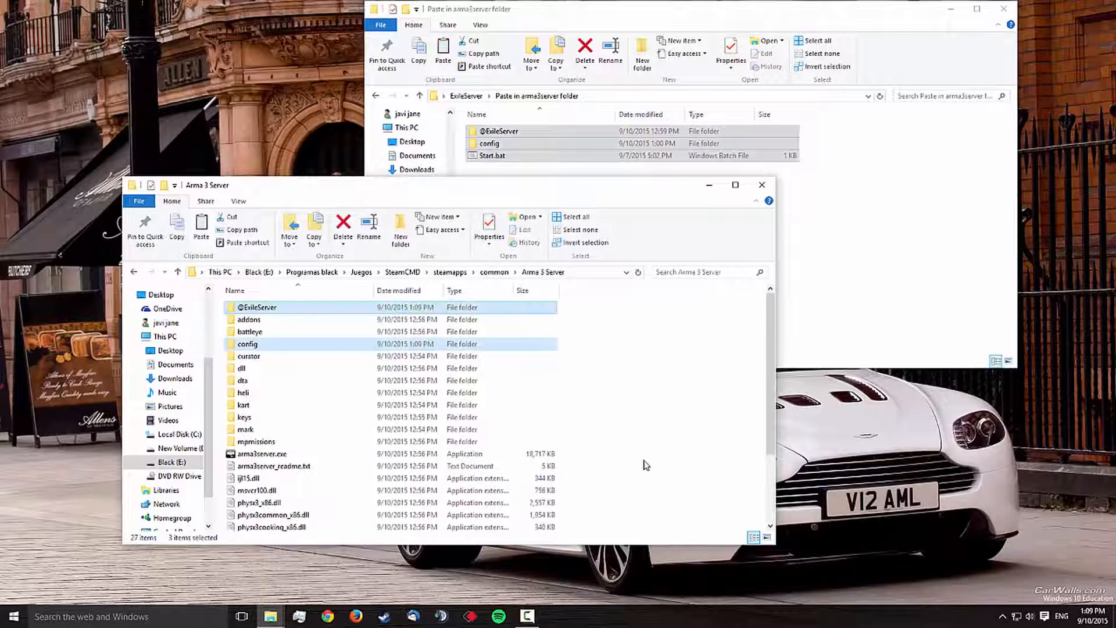
{"action": "left_click", "coordinate": [687, 423]}
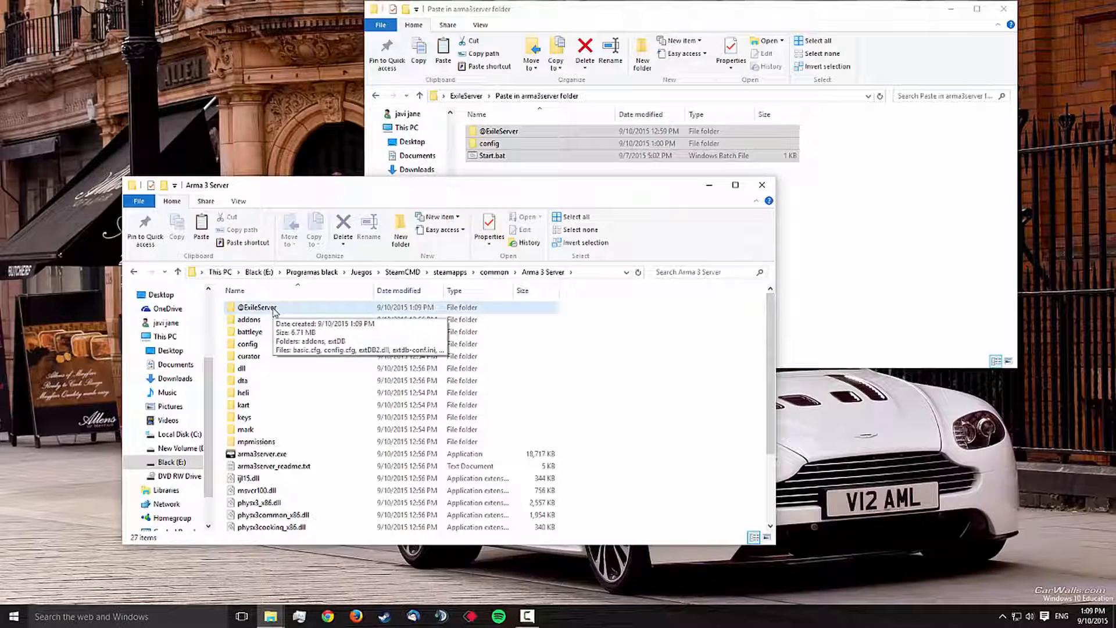
Step: Switch to Chrome, search the web for "exile mod", and open the download page of the Exile Mod site
{"action": "left_click", "coordinate": [328, 616]}
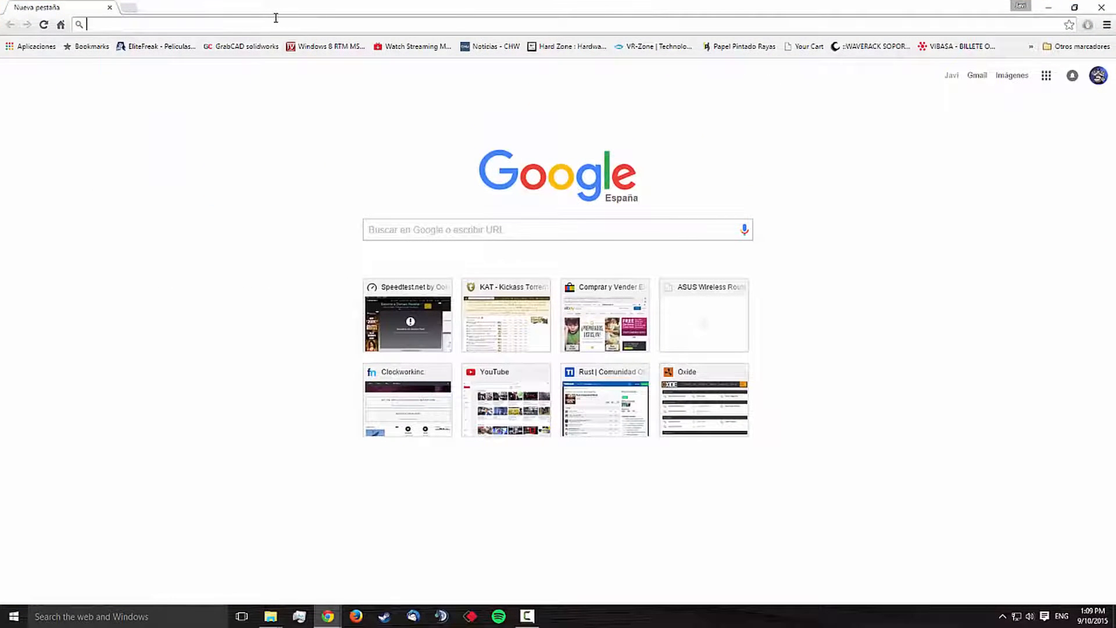
{"action": "type", "text": "exile mod"}
{"action": "key", "text": "Return"}
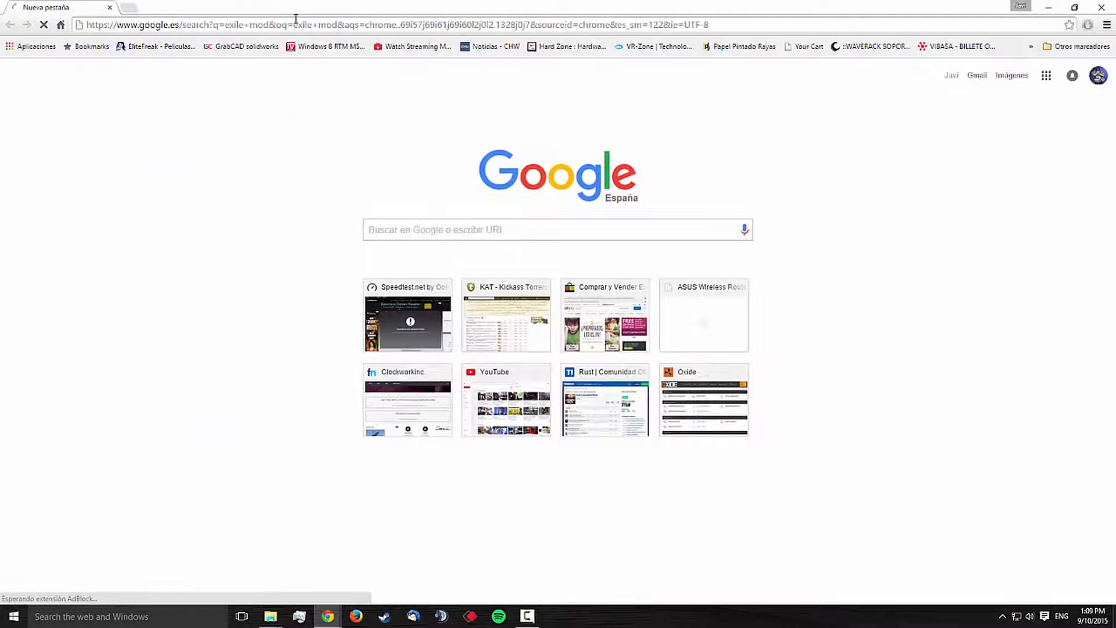
{"action": "left_click", "coordinate": [218, 144]}
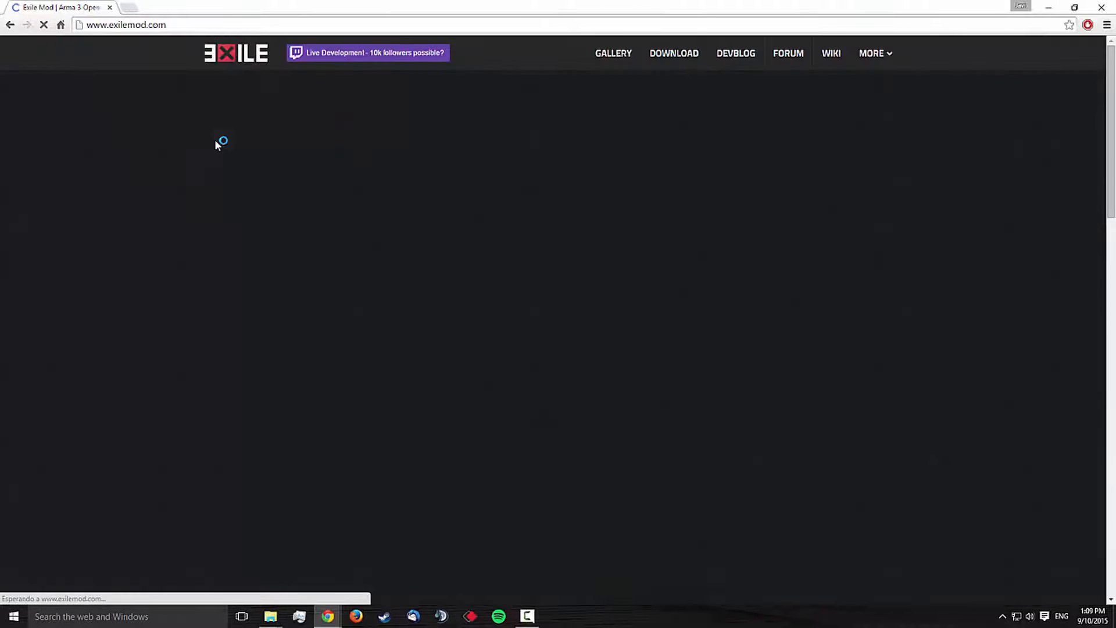
{"action": "left_click", "coordinate": [675, 54]}
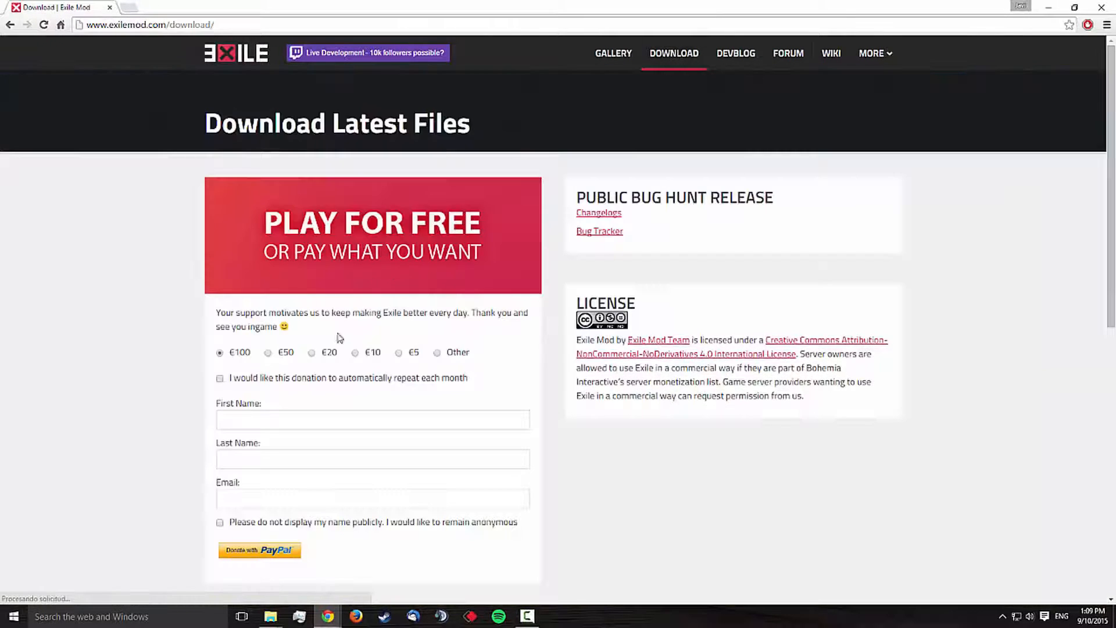
Step: Examine the server files section of the Exile Mod download page, then close the browser
{"action": "scroll", "coordinate": [274, 378], "scroll_direction": "down", "scroll_amount": 4}
{"action": "scroll", "coordinate": [251, 373], "scroll_direction": "down", "scroll_amount": 2}
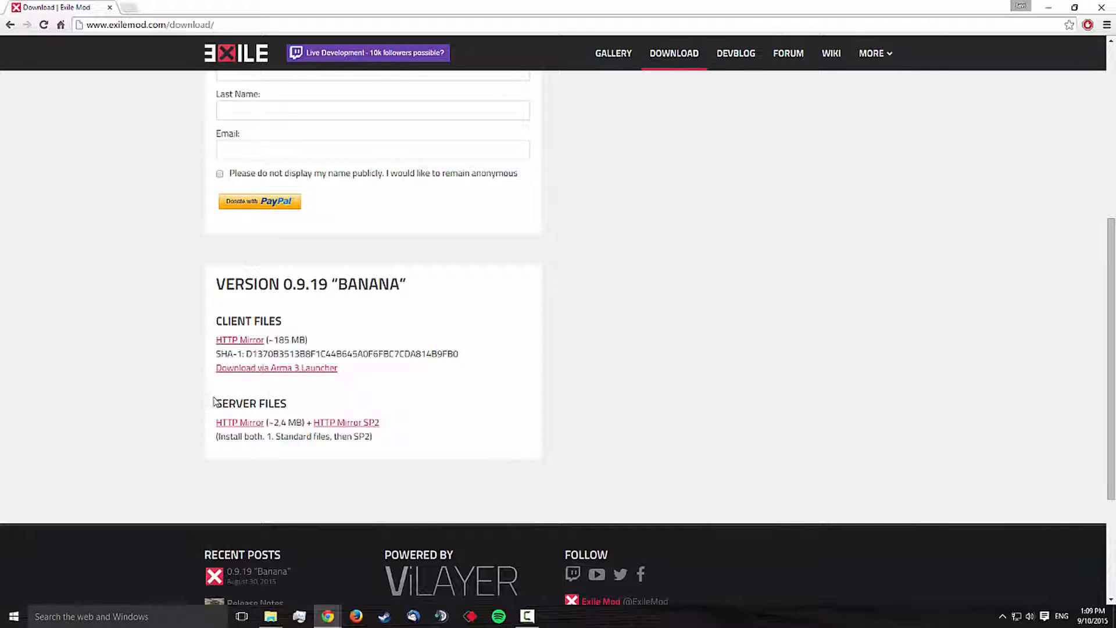
{"action": "left_click_drag", "start_coordinate": [212, 401], "coordinate": [406, 446]}
{"action": "left_click", "coordinate": [406, 446]}
{"action": "left_click", "coordinate": [1102, 8]}
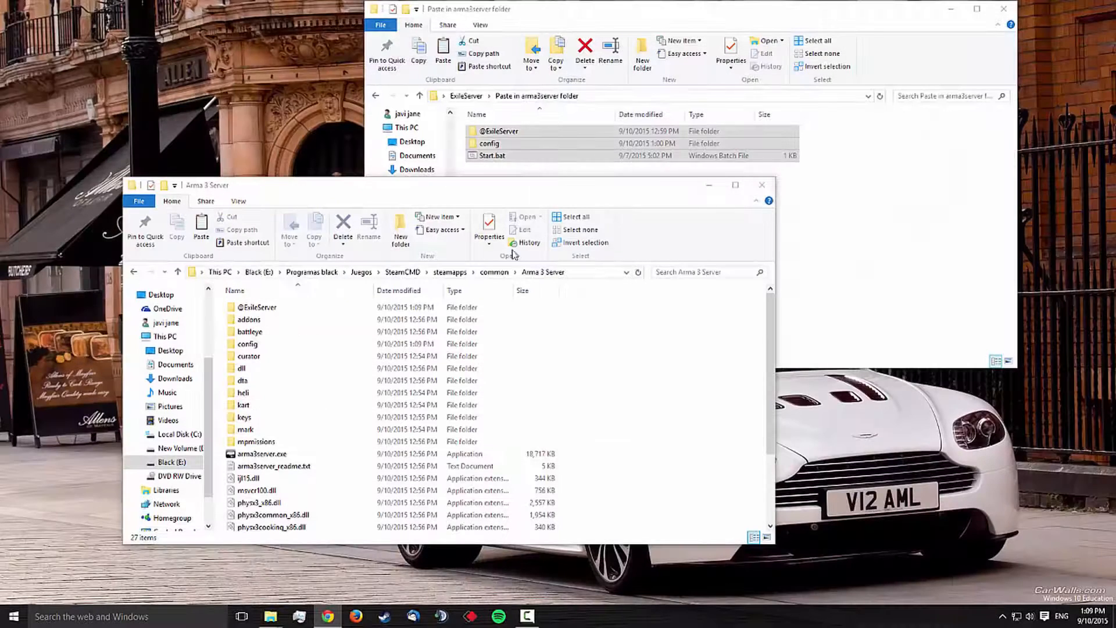
{"action": "left_click", "coordinate": [279, 307]}
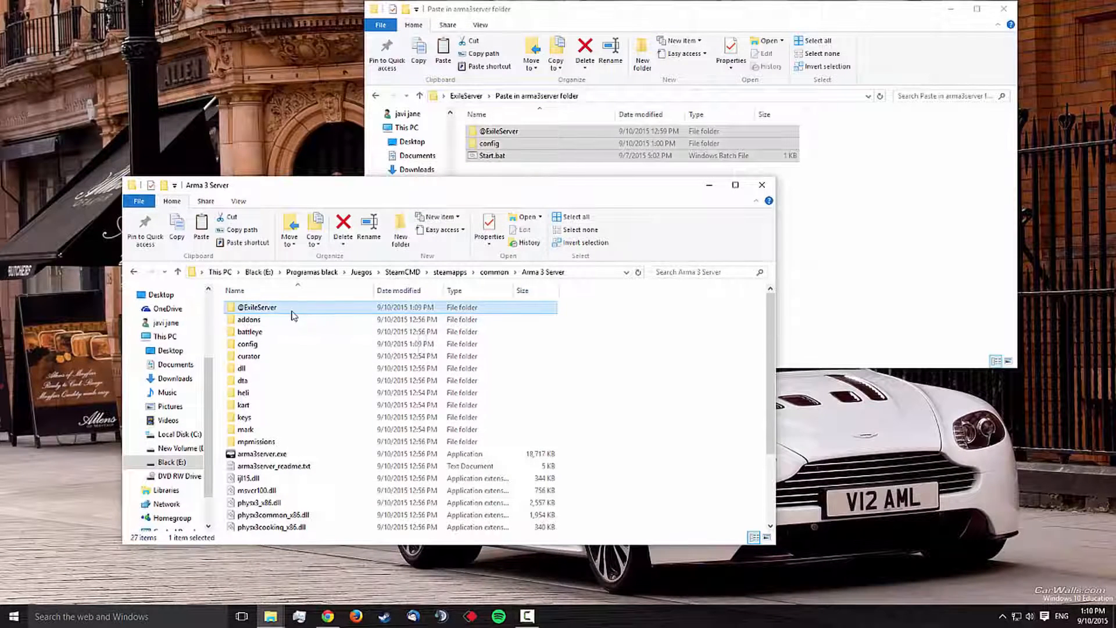
{"action": "left_click", "coordinate": [732, 352]}
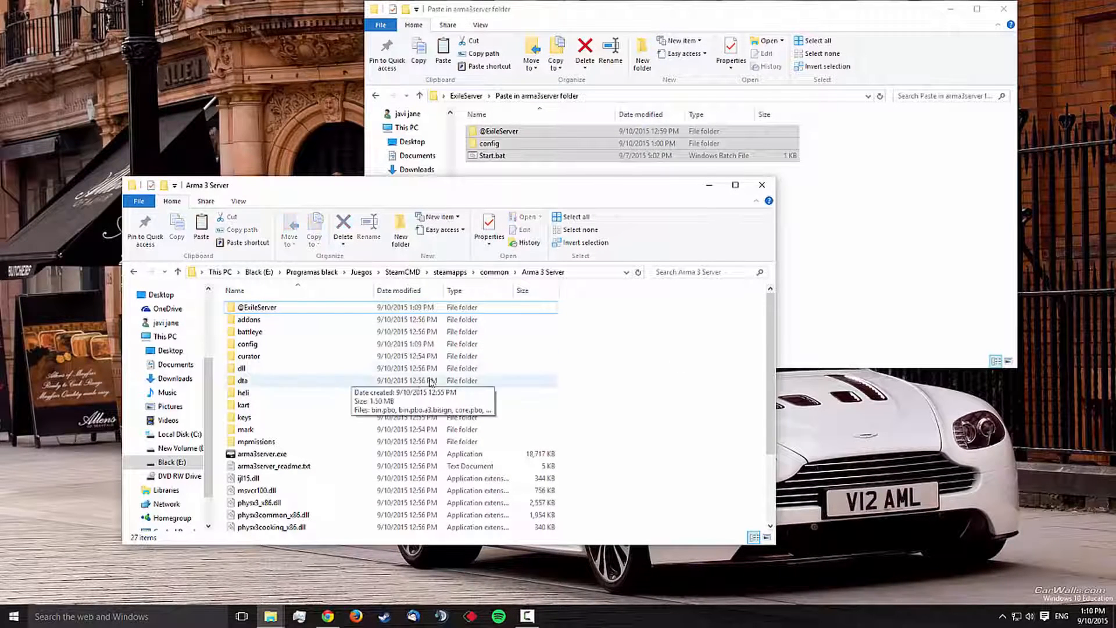
{"action": "key", "text": "alt+Tab"}
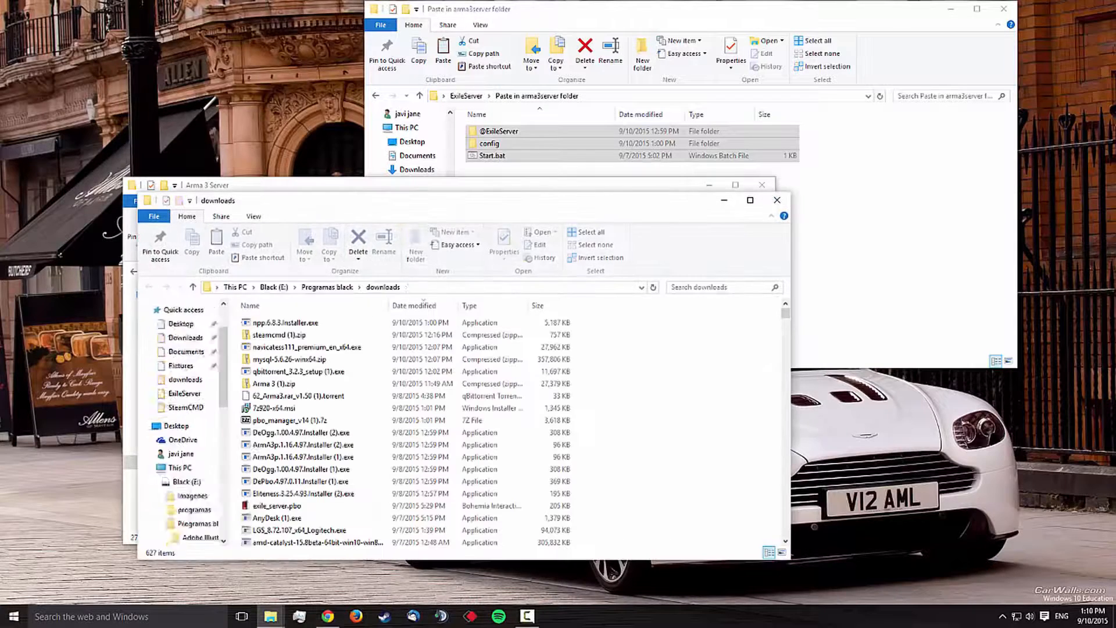
{"action": "left_click", "coordinate": [714, 287]}
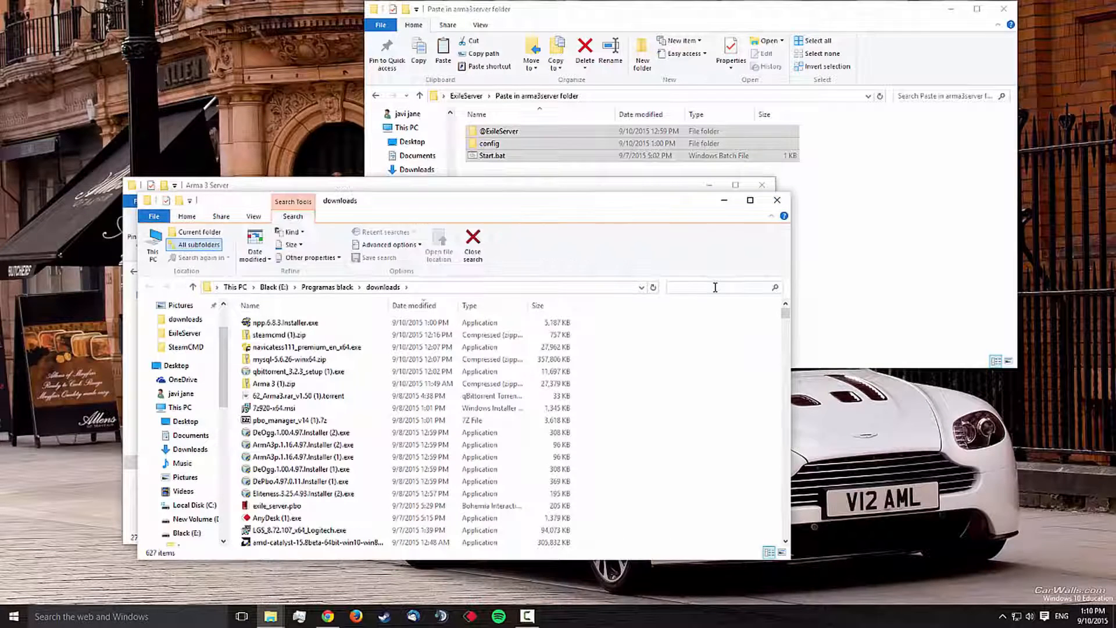
{"action": "type", "text": "exile"}
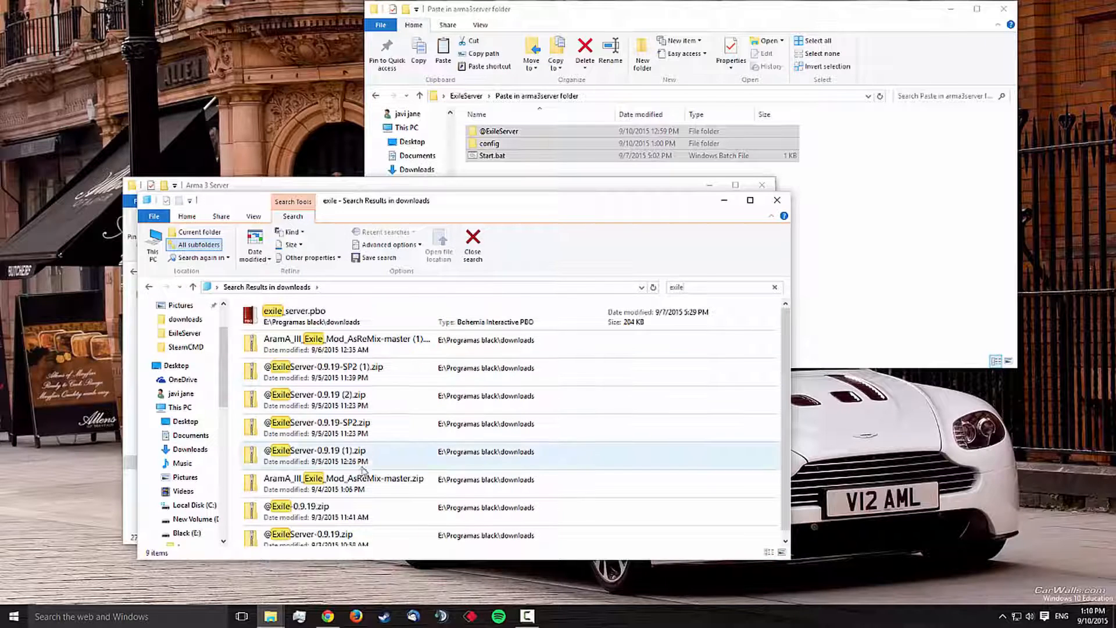
{"action": "scroll", "coordinate": [363, 477], "scroll_direction": "down", "scroll_amount": 1}
{"action": "double_click", "coordinate": [371, 509]}
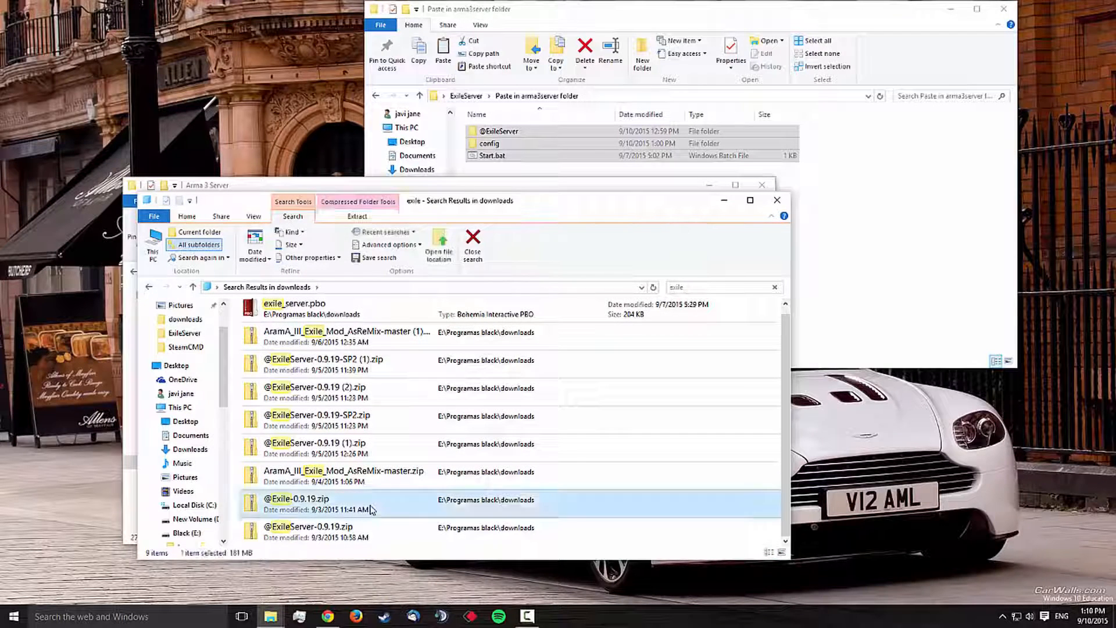
{"action": "left_click", "coordinate": [271, 323]}
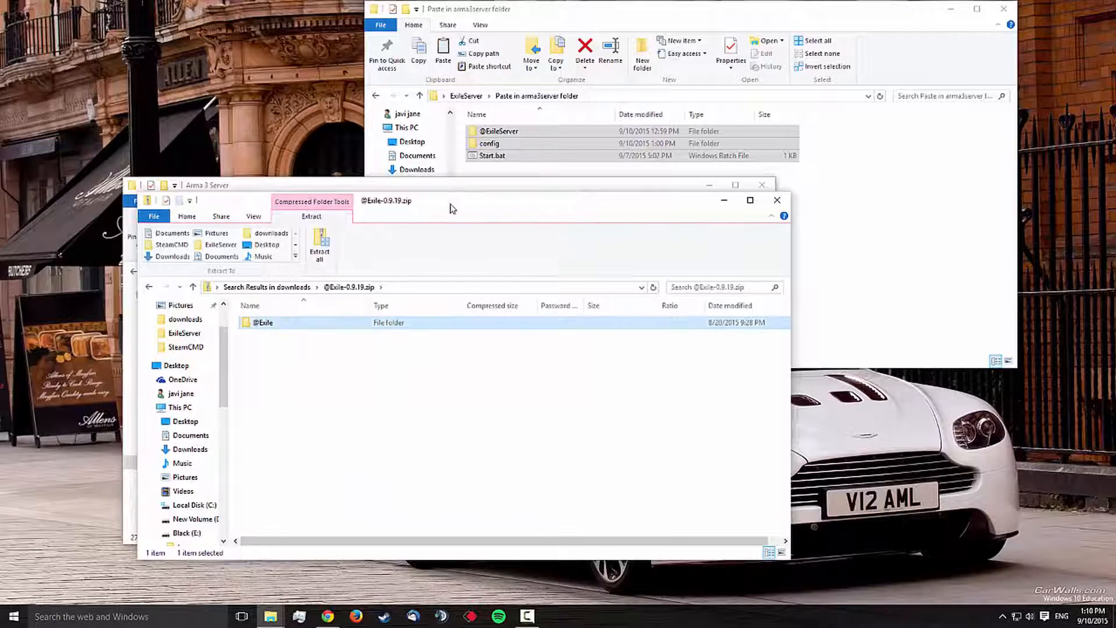
{"action": "left_click_drag", "start_coordinate": [449, 204], "coordinate": [1016, 150]}
{"action": "left_click_drag", "start_coordinate": [829, 269], "coordinate": [648, 383]}
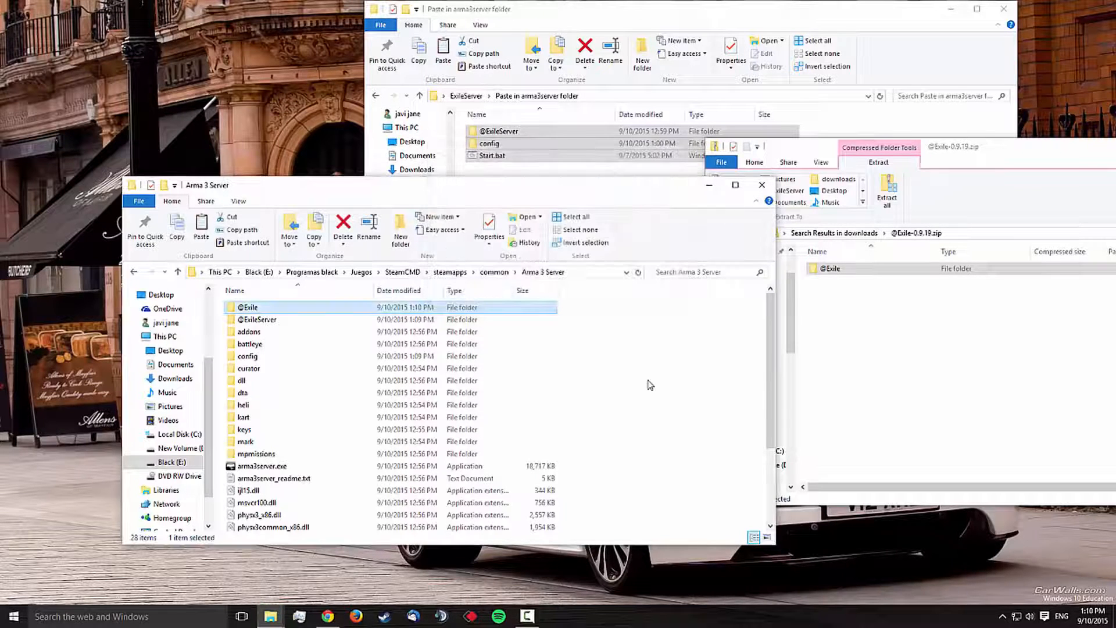
{"action": "left_click", "coordinate": [649, 385]}
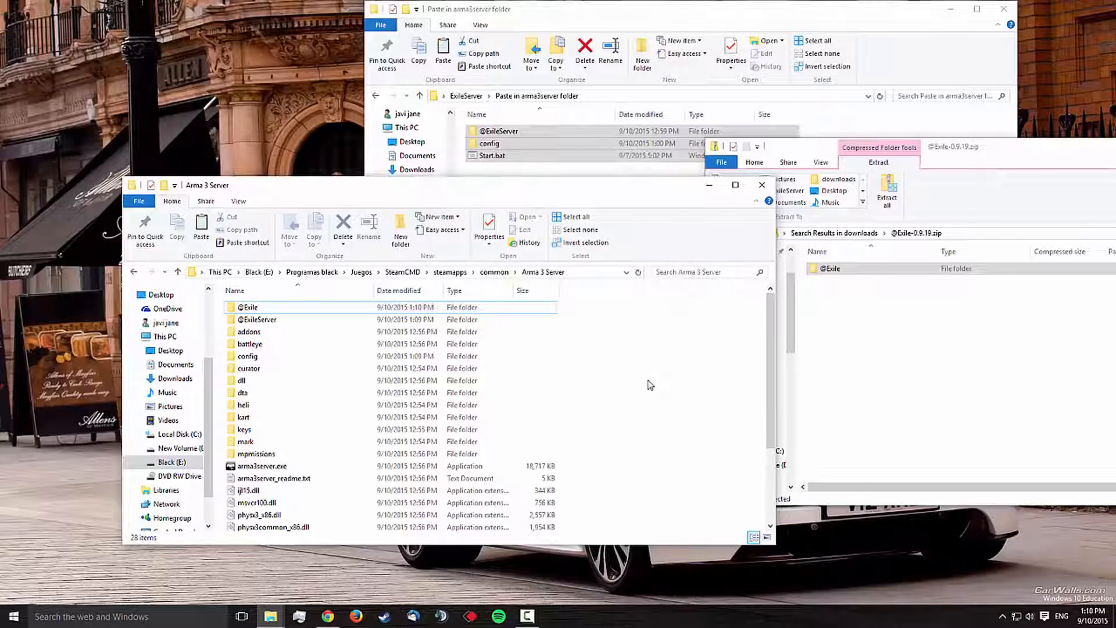
{"action": "scroll", "coordinate": [627, 381], "scroll_direction": "down", "scroll_amount": 3}
Step: Return to the ExileServer folder, run the mysql-installer-web-community package, and accept the MySQL Installer upgrade
{"action": "left_click", "coordinate": [860, 125]}
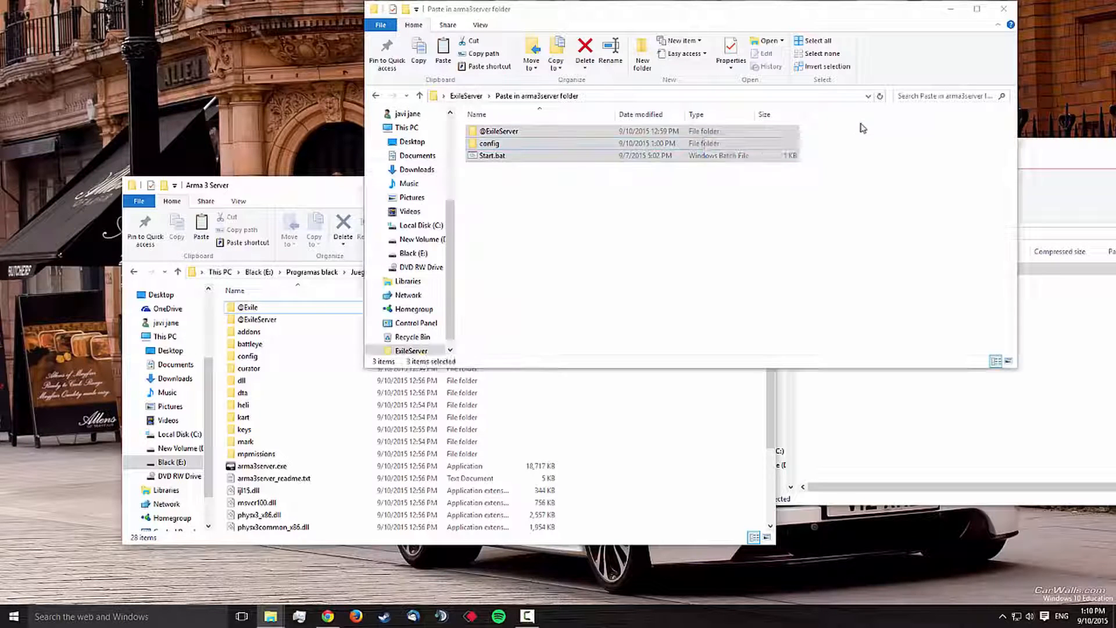
{"action": "key", "text": "alt+Left"}
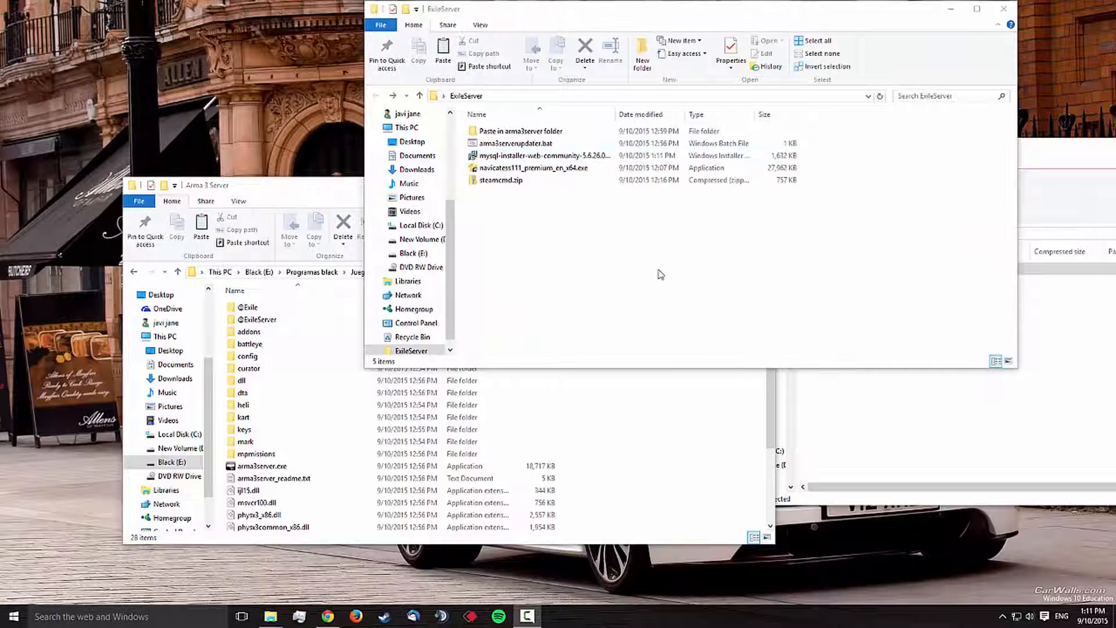
{"action": "double_click", "coordinate": [515, 156]}
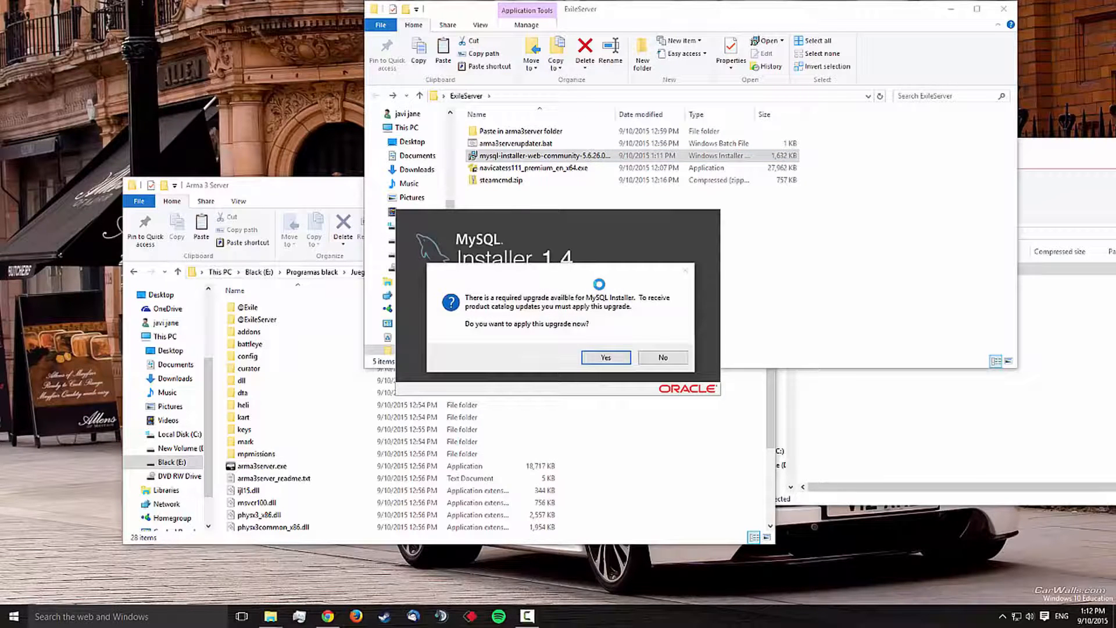
{"action": "key", "text": "Return"}
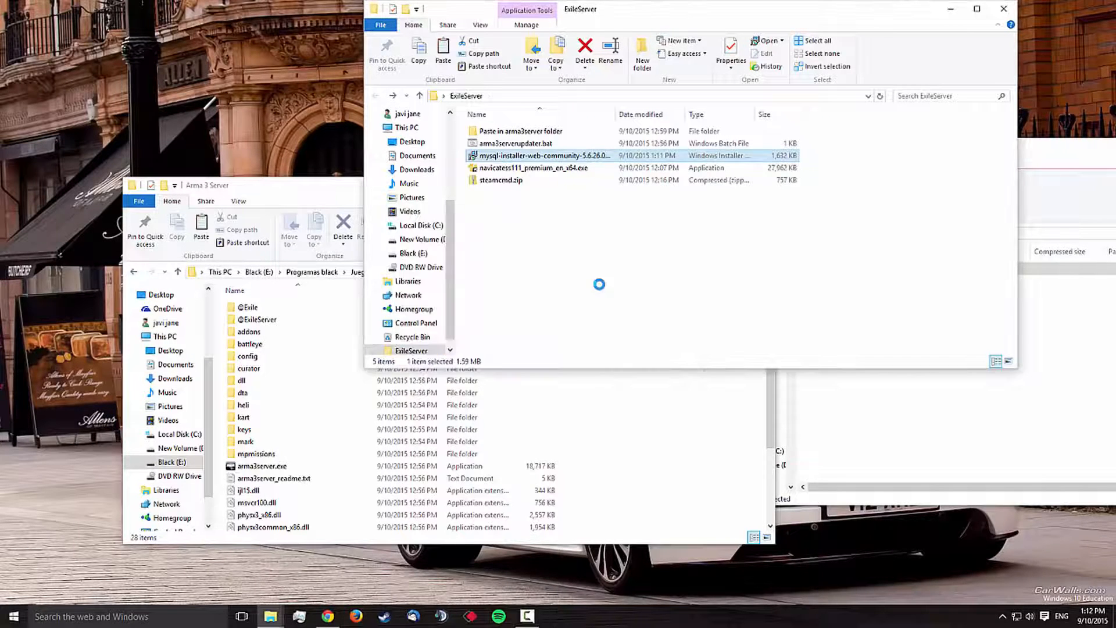
Step: Accept the MySQL license terms and install the MySQL products, proceeding without those that have failing requirements
{"action": "key", "text": "space"}
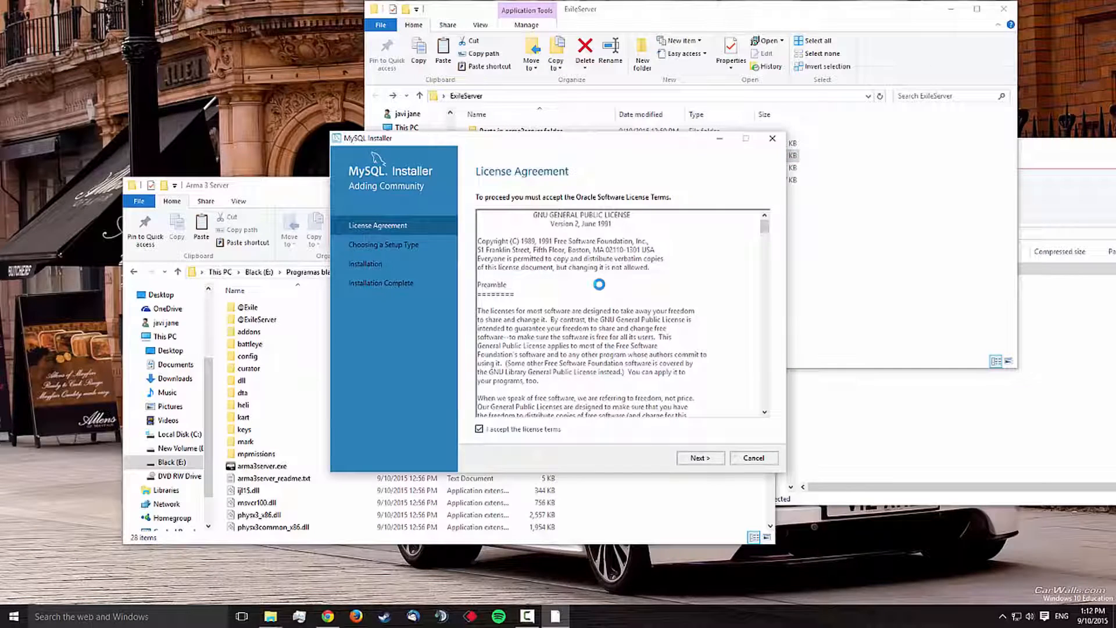
{"action": "key", "text": "Return"}
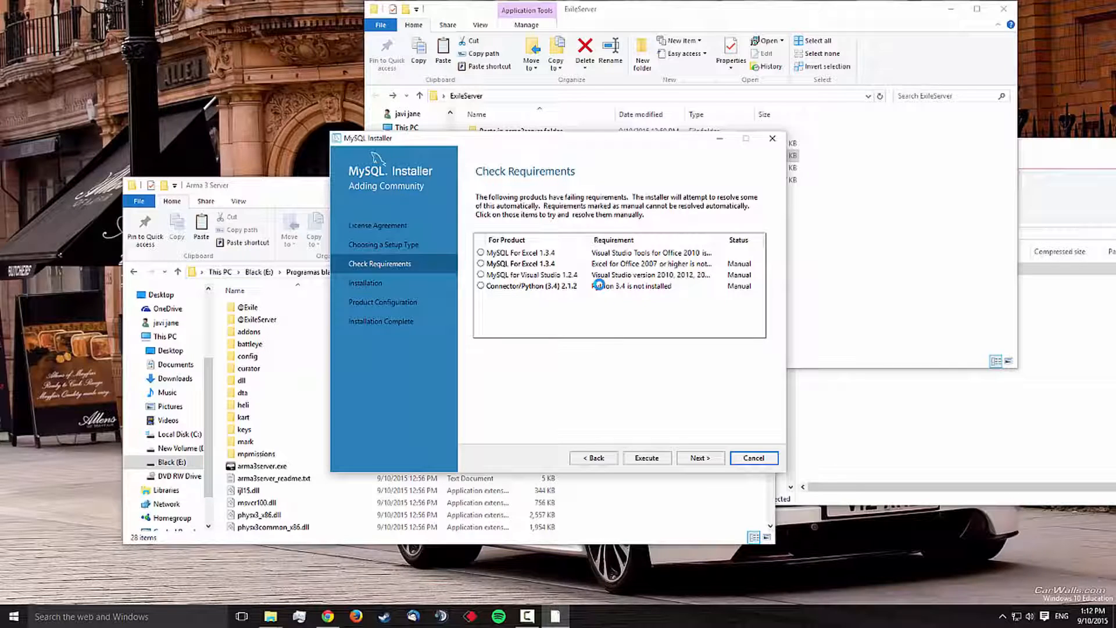
{"action": "key", "text": "shift+Tab"}
{"action": "key", "text": "Return"}
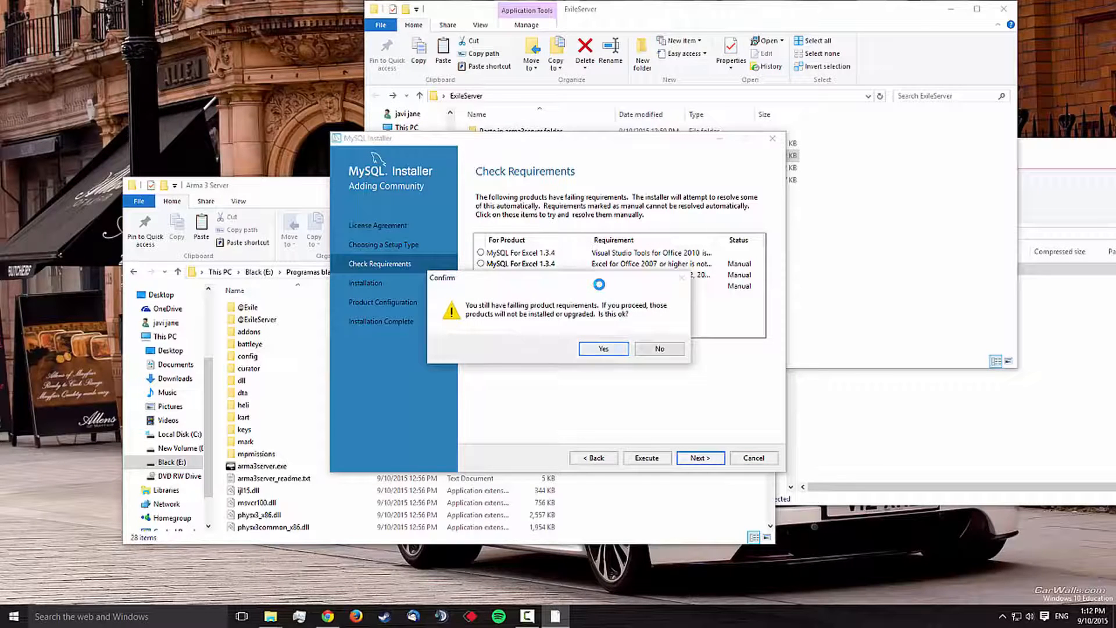
{"action": "key", "text": "Return"}
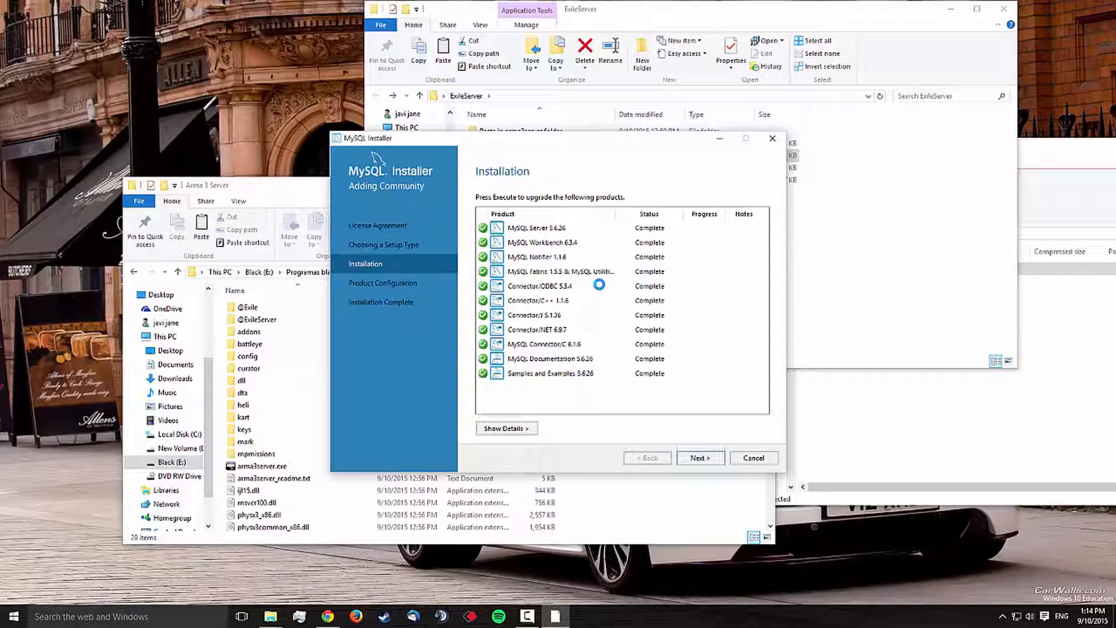
{"action": "key", "text": "Return"}
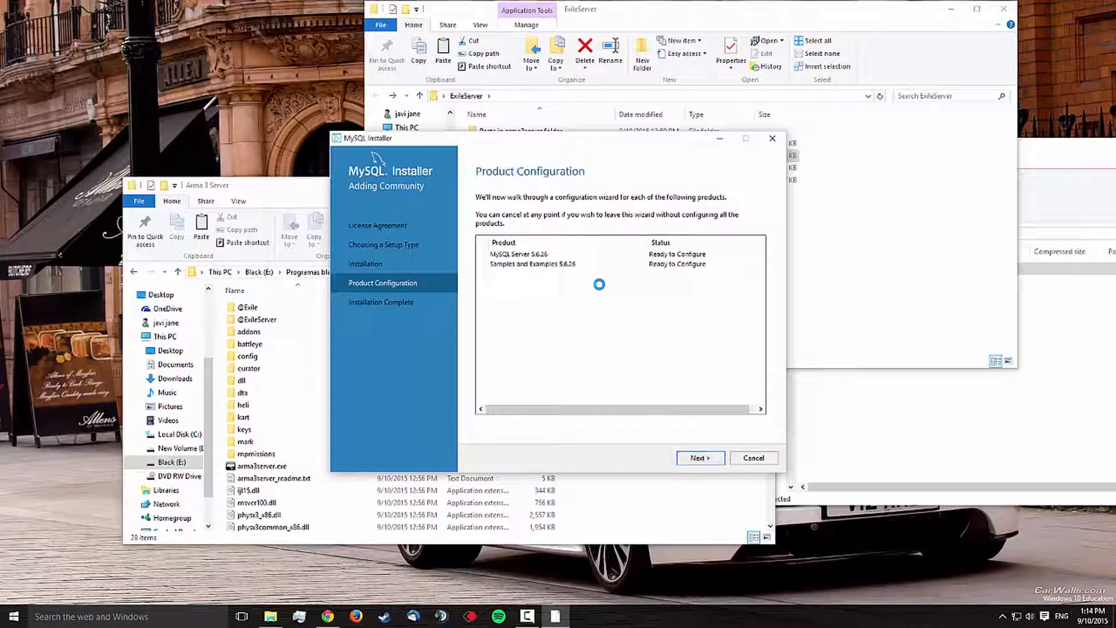
Step: Keep the Development Machine type with TCP/IP port 3306 for MySQL Server, and enter and repeat the root account password
{"action": "key", "text": "Return"}
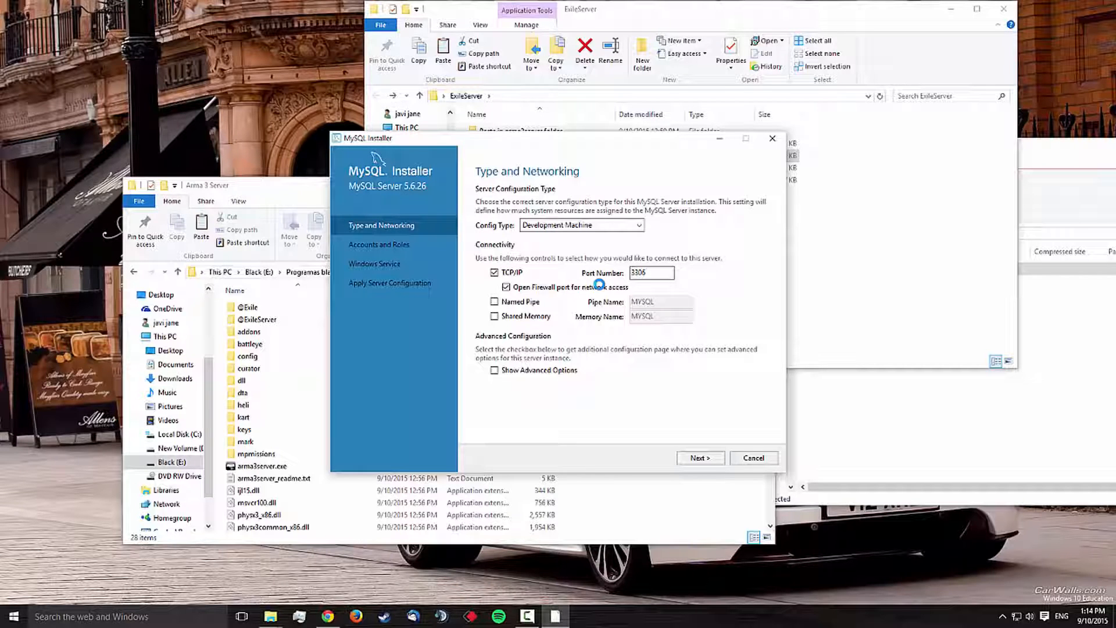
{"action": "key", "text": "Return"}
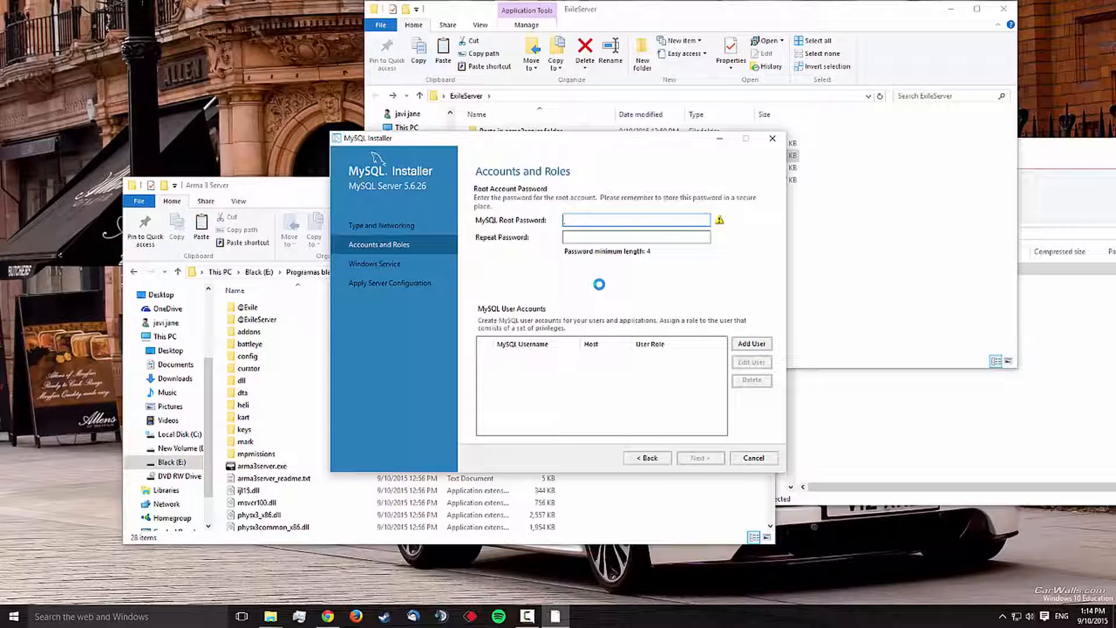
{"action": "type", "text": "root"}
{"action": "key", "text": "Tab"}
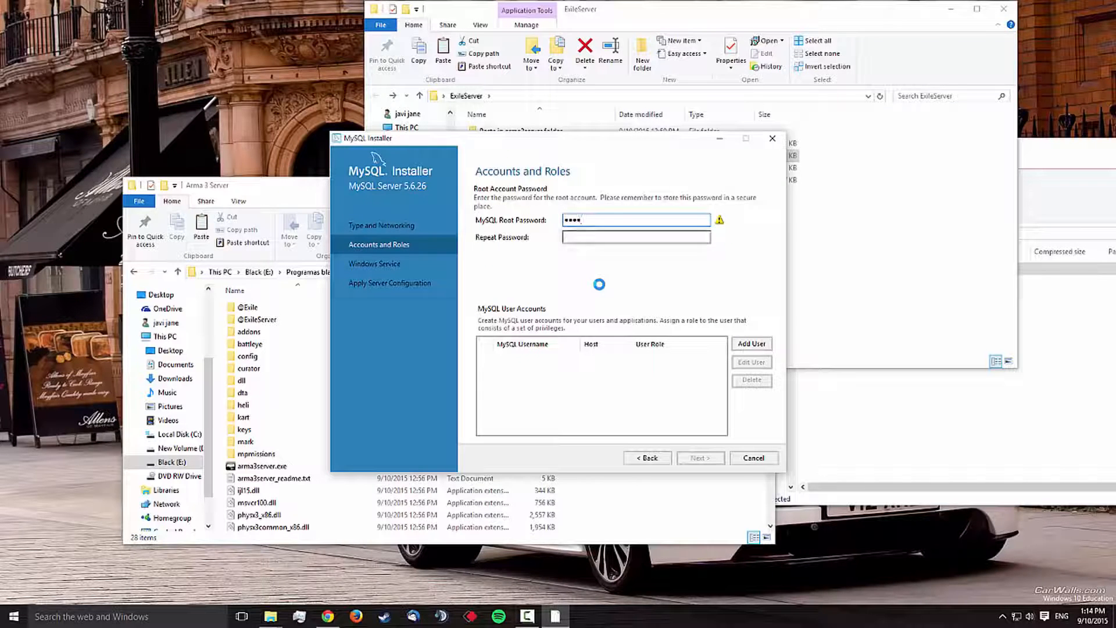
{"action": "type", "text": "root"}
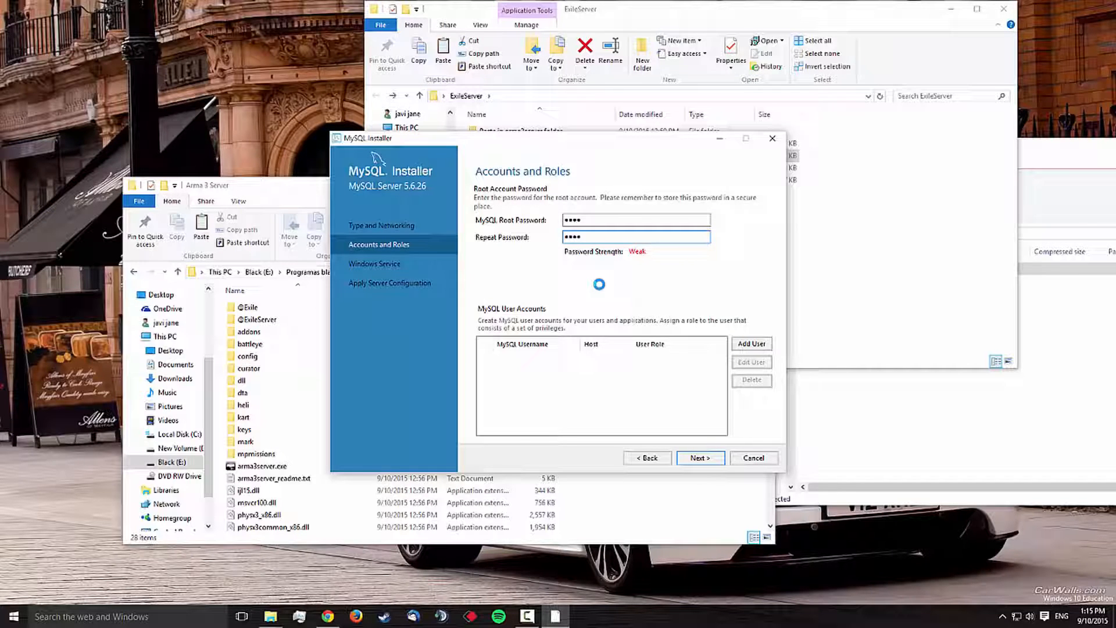
{"action": "key", "text": "Return"}
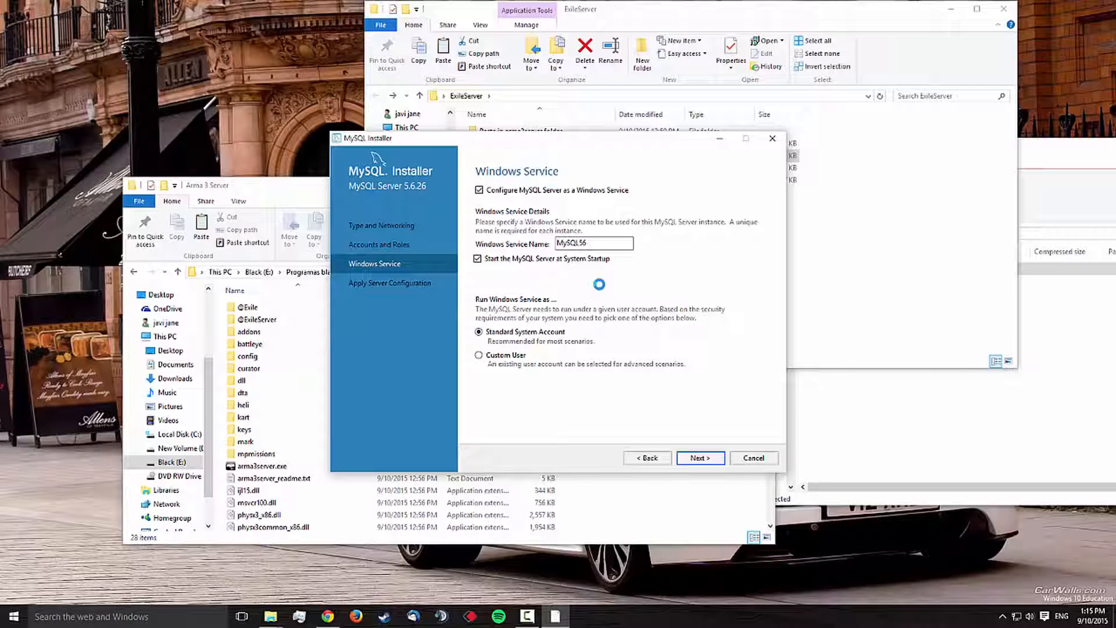
Step: Apply the MySQL Server configuration with the MySQL56 Windows service, and check the service's status from the system tray before finishing
{"action": "key", "text": "Return"}
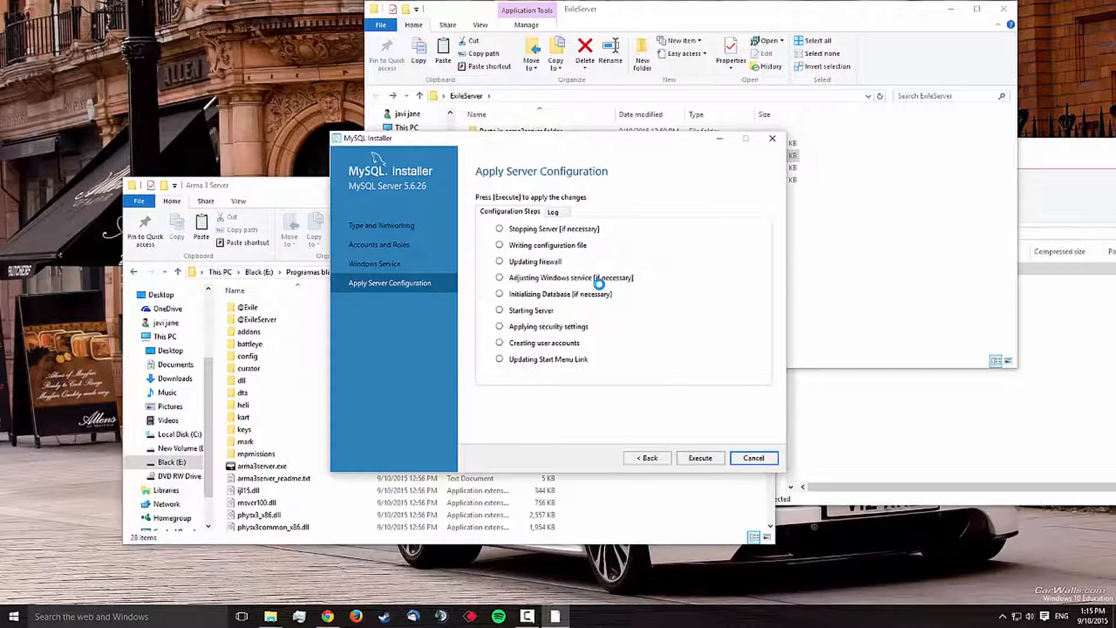
{"action": "key", "text": "Return"}
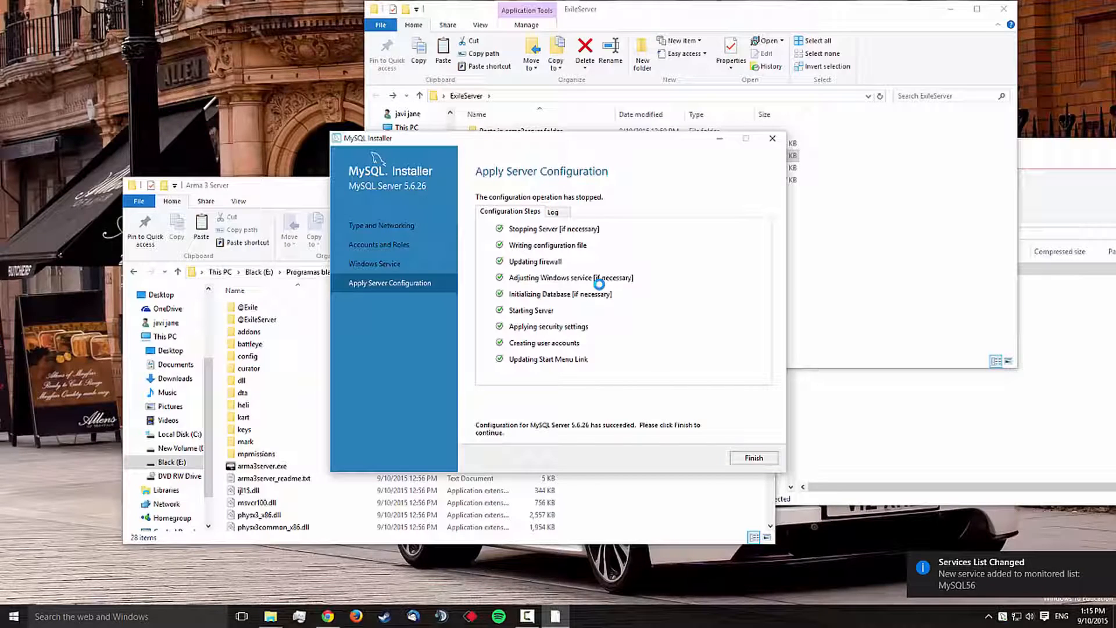
{"action": "left_click", "coordinate": [988, 616]}
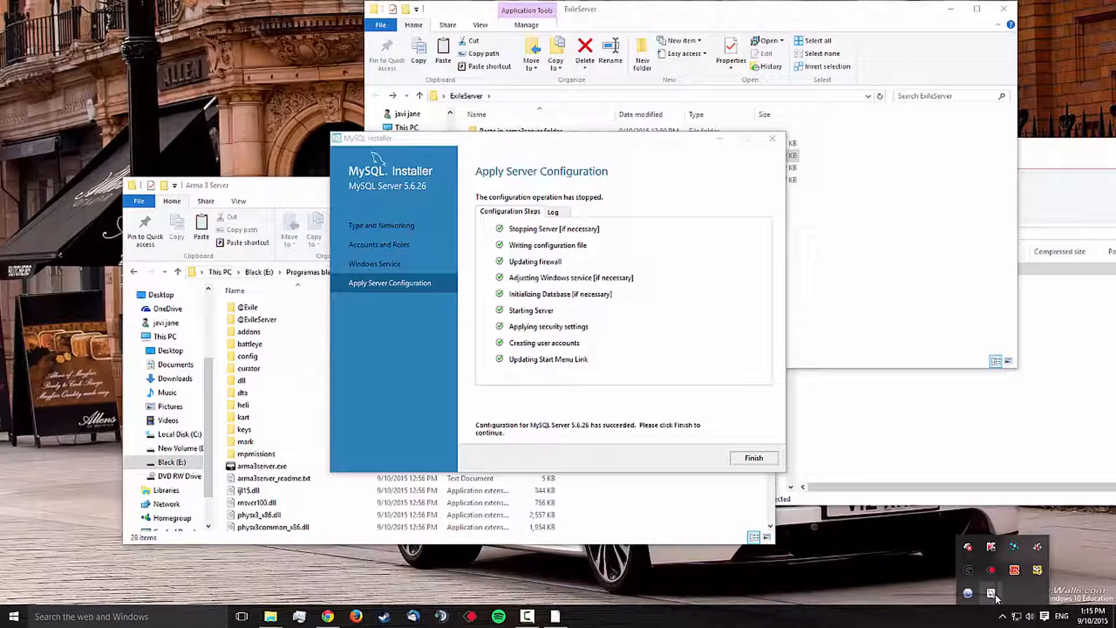
{"action": "left_click", "coordinate": [992, 594]}
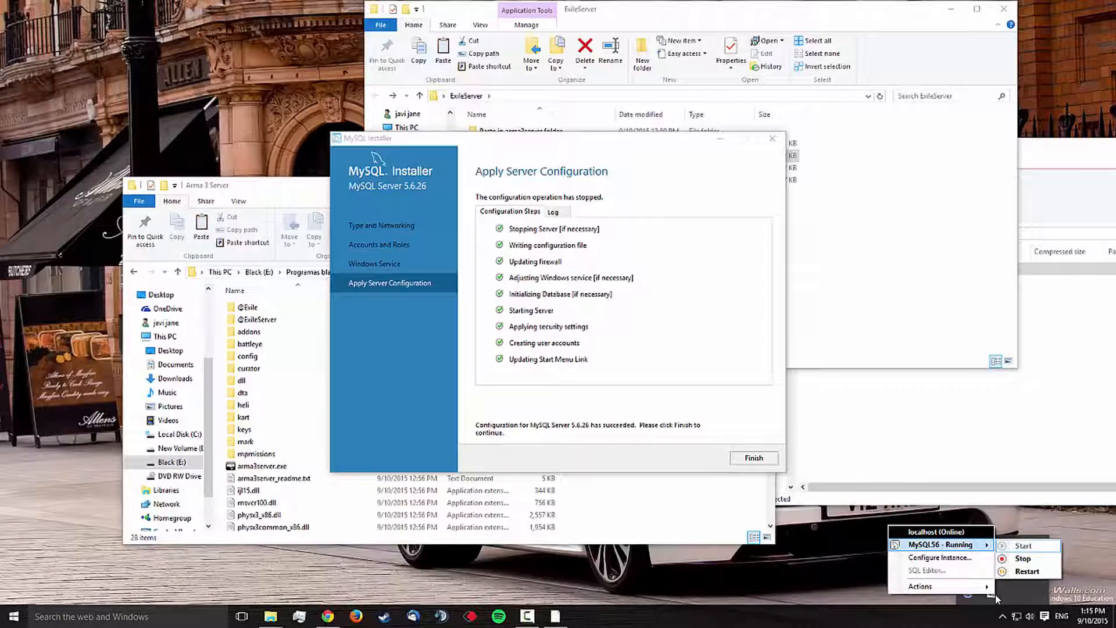
{"action": "left_click", "coordinate": [754, 457]}
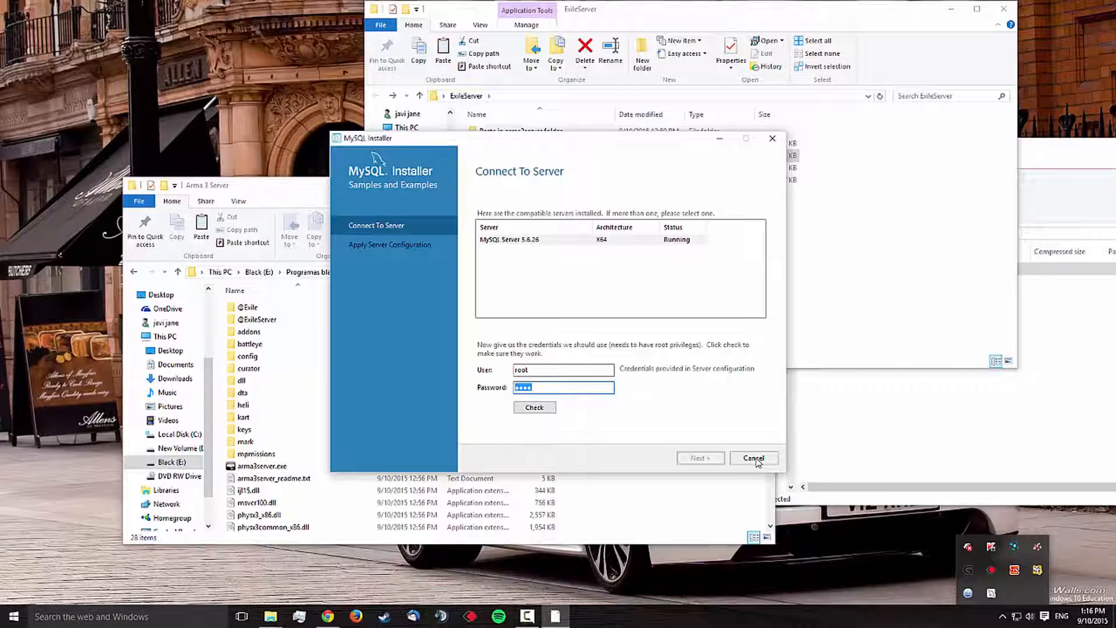
Step: Check the root account's connection to MySQL Server 5.6.26 for the Samples and Examples and proceed to applying the configuration
{"action": "key", "text": "shift+Tab"}
{"action": "key", "text": "Tab"}
{"action": "key", "text": "Tab"}
{"action": "key", "text": "space"}
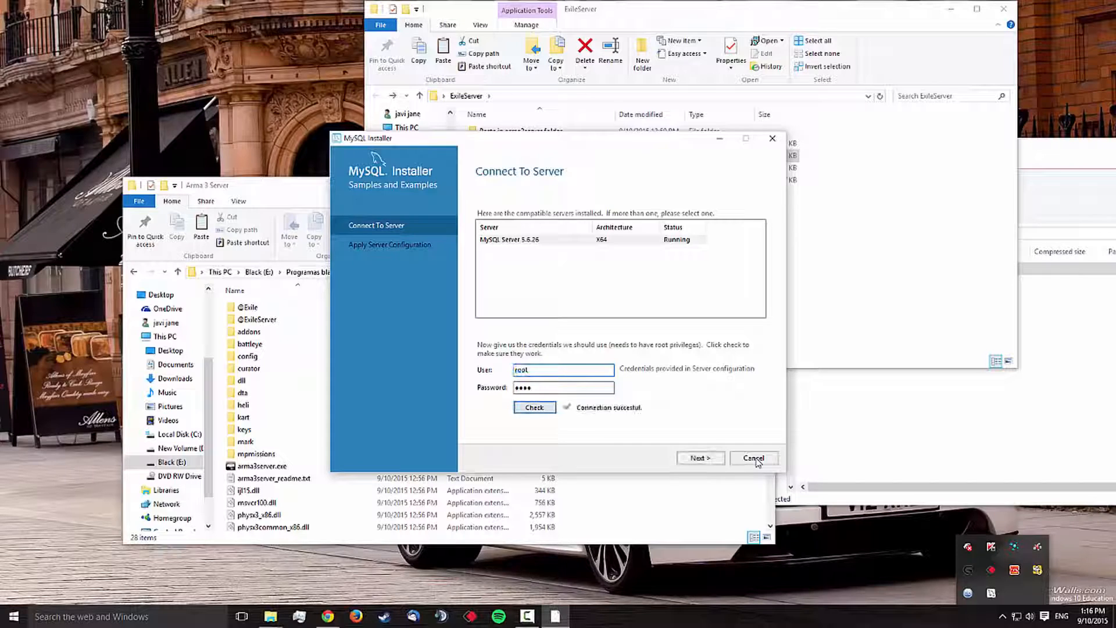
{"action": "key", "text": "Tab"}
{"action": "key", "text": "space"}
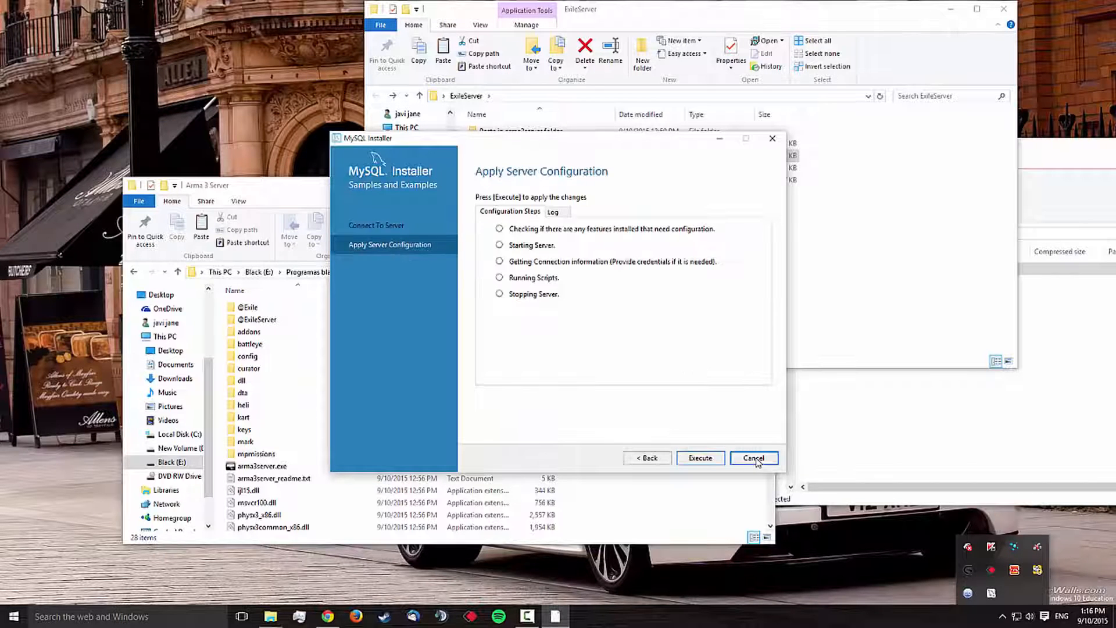
Step: Apply the Samples and Examples configuration, and complete the MySQL installation with MySQL Workbench set to start after setup
{"action": "key", "text": "space"}
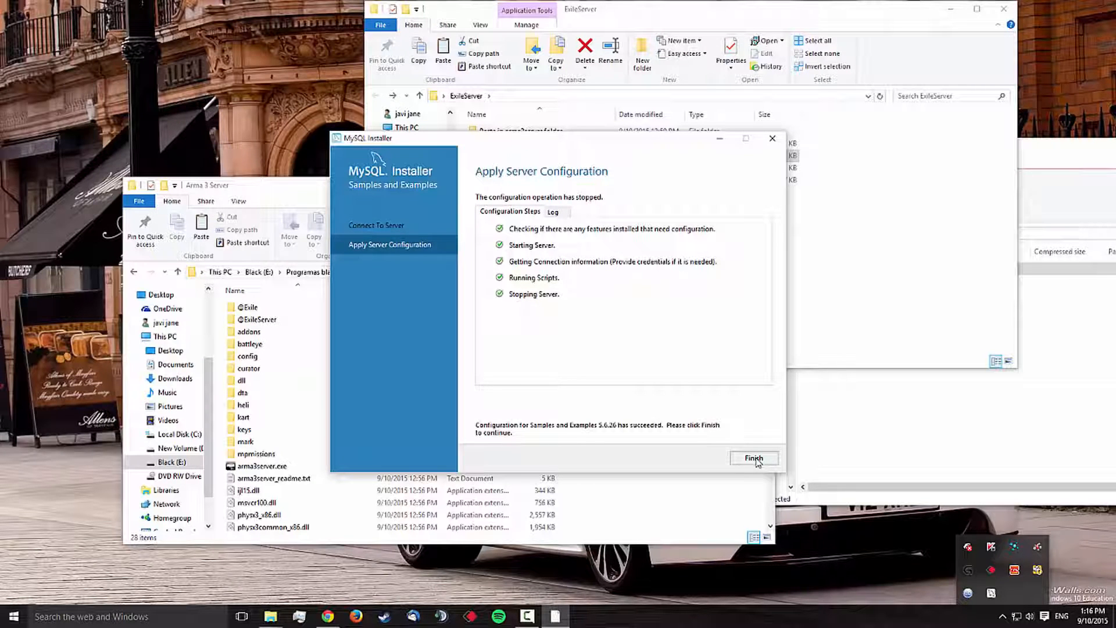
{"action": "left_click", "coordinate": [754, 458]}
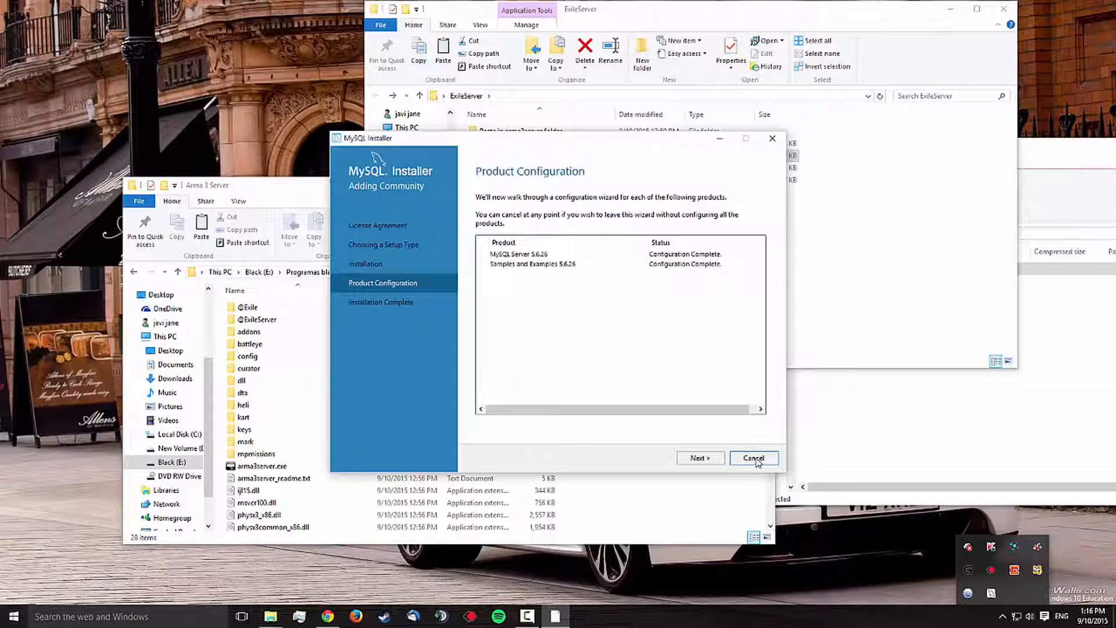
{"action": "key", "text": "Return"}
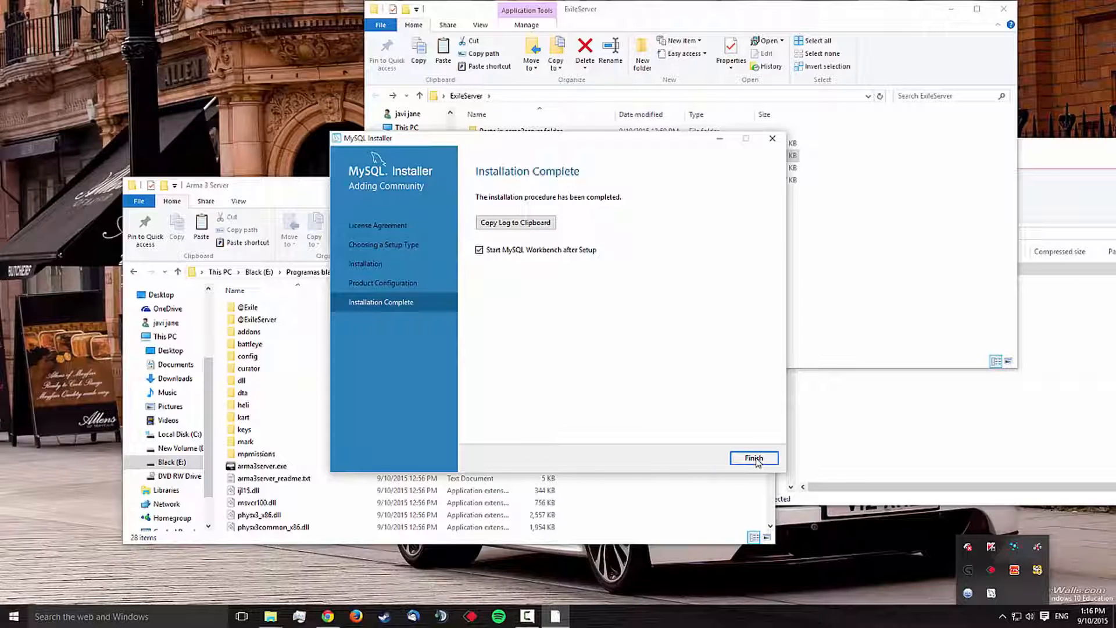
{"action": "left_click", "coordinate": [754, 459]}
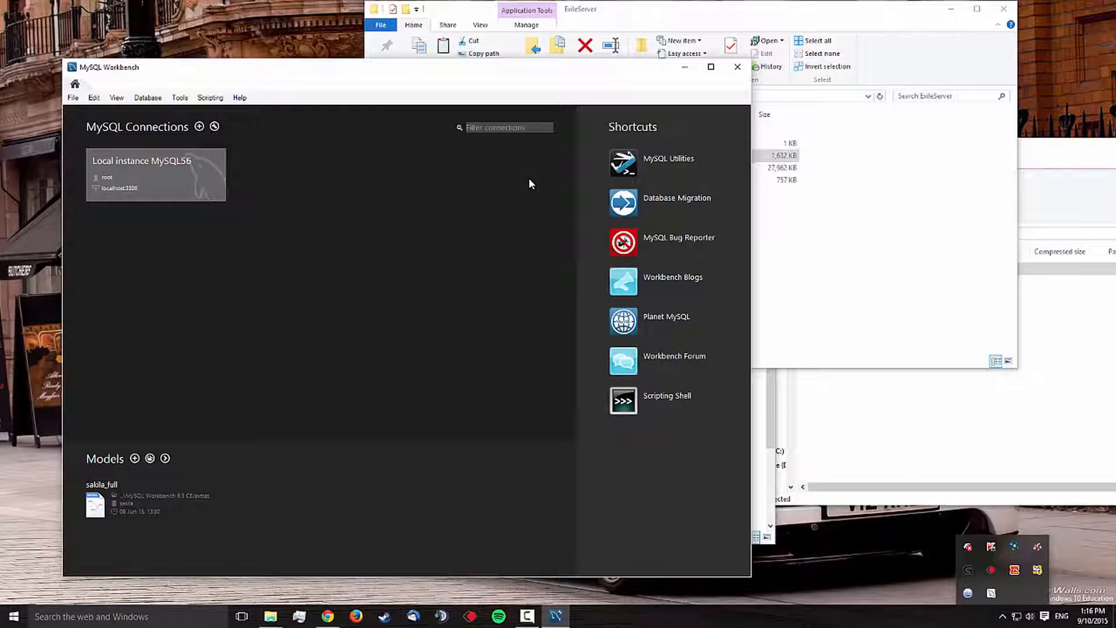
Step: Install Navicat Premium Essentials from the ExileServer folder, accepting the license and keeping the default folders and the desktop icon
{"action": "key", "text": "alt+Tab"}
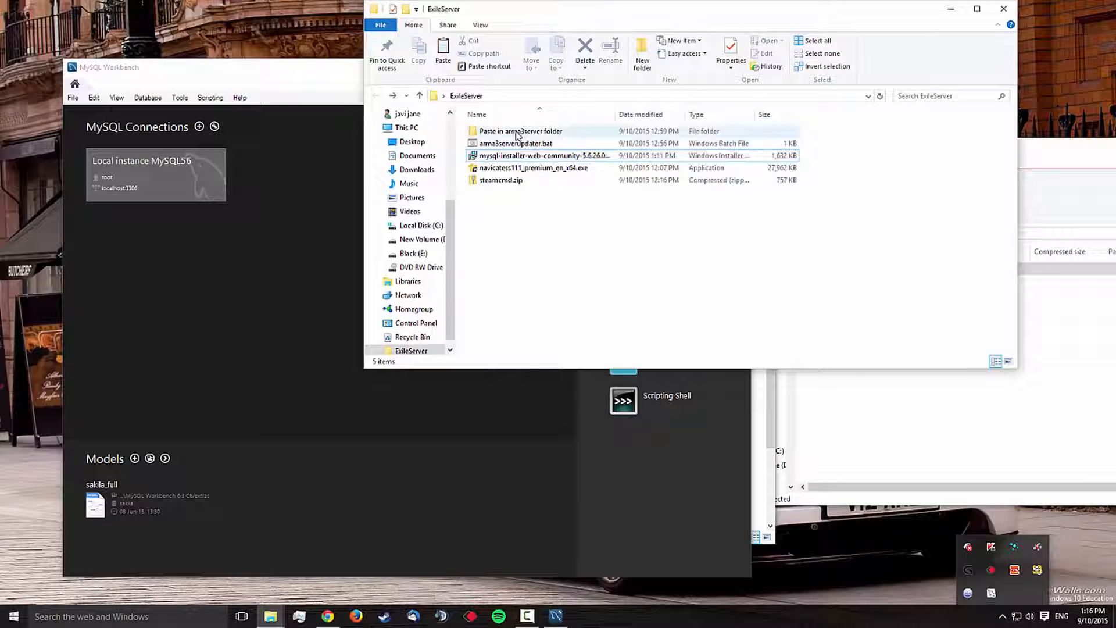
{"action": "left_click", "coordinate": [528, 172]}
{"action": "double_click", "coordinate": [528, 172]}
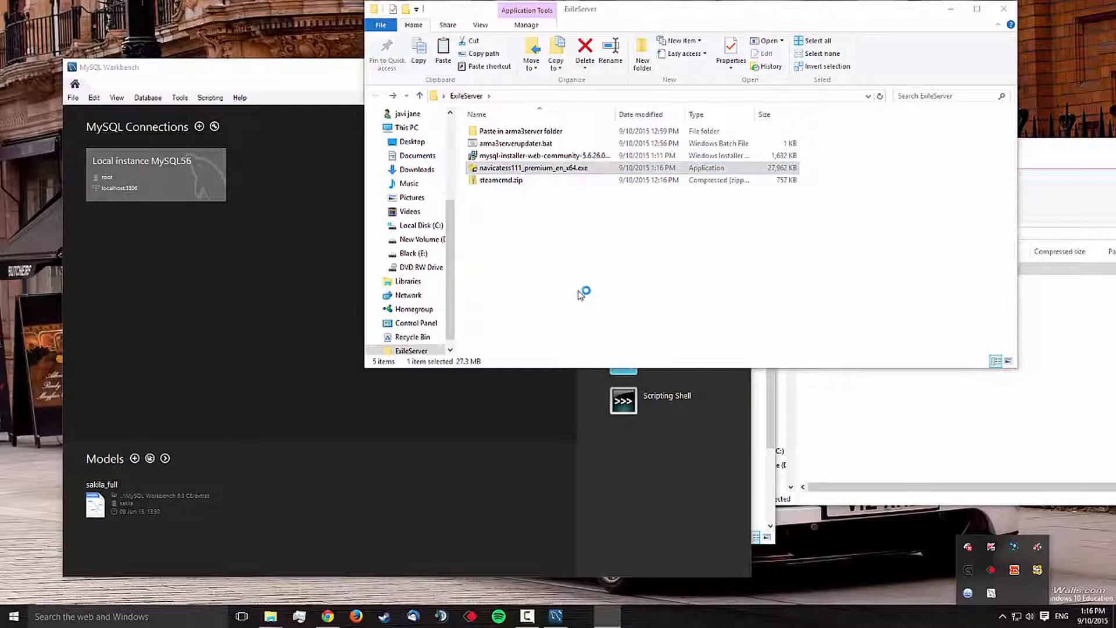
{"action": "key", "text": "Return"}
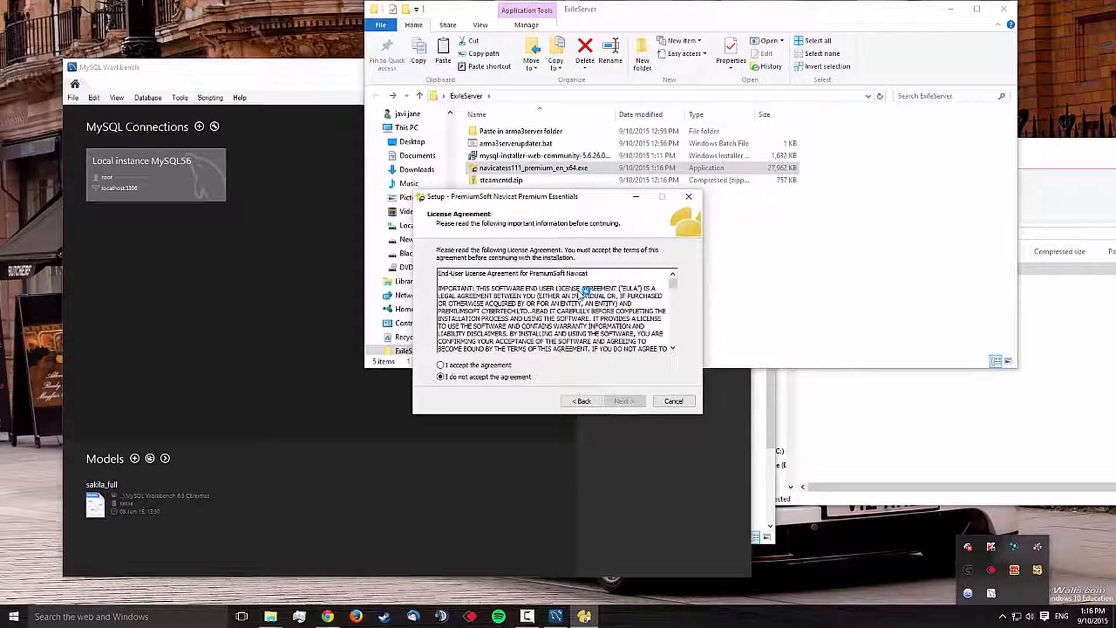
{"action": "key", "text": "alt+a"}
{"action": "key", "text": "Return"}
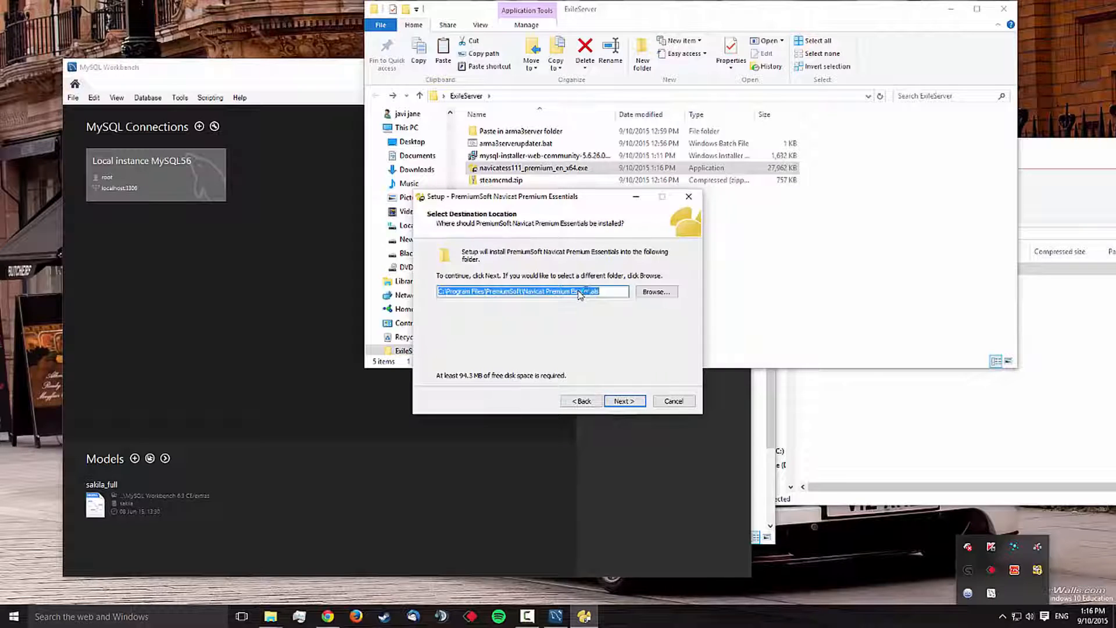
{"action": "key", "text": "Return"}
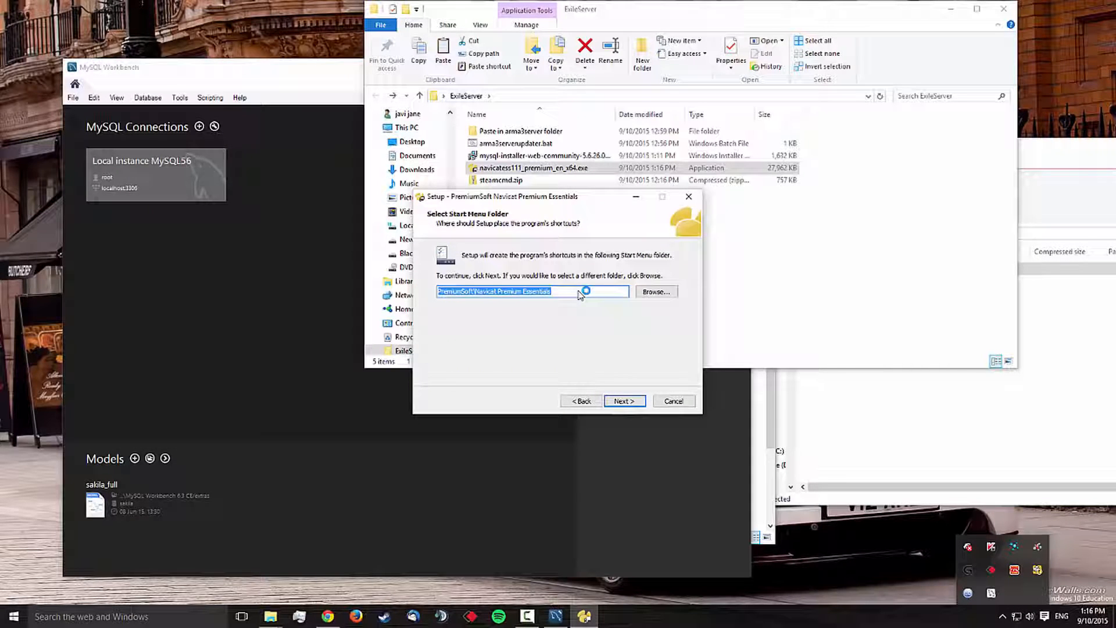
{"action": "key", "text": "Return"}
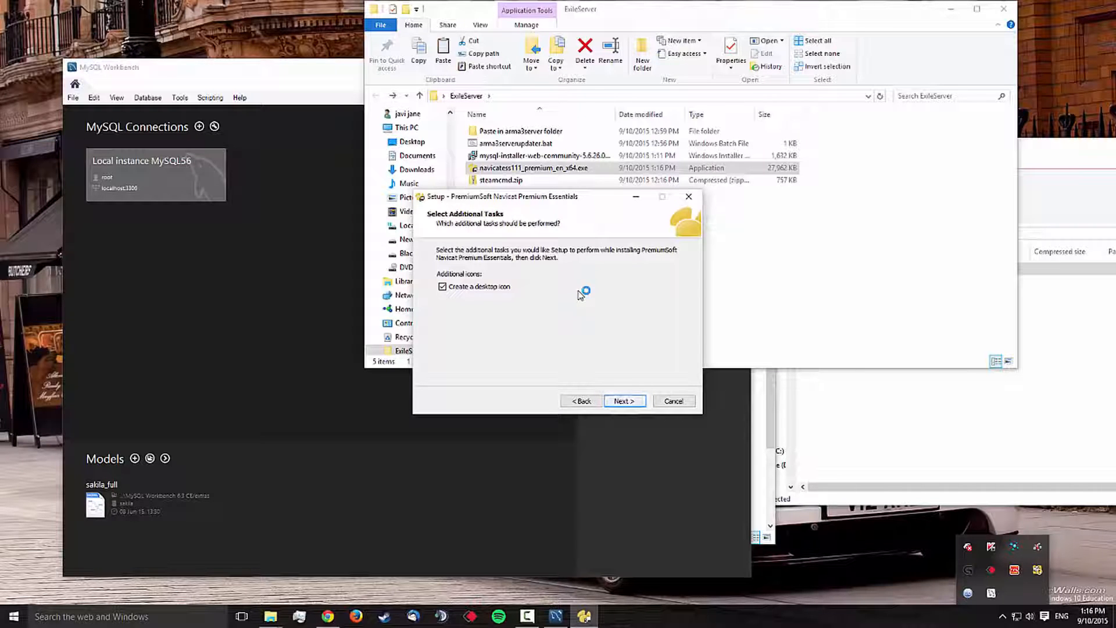
{"action": "key", "text": "Return"}
{"action": "key", "text": "Return"}
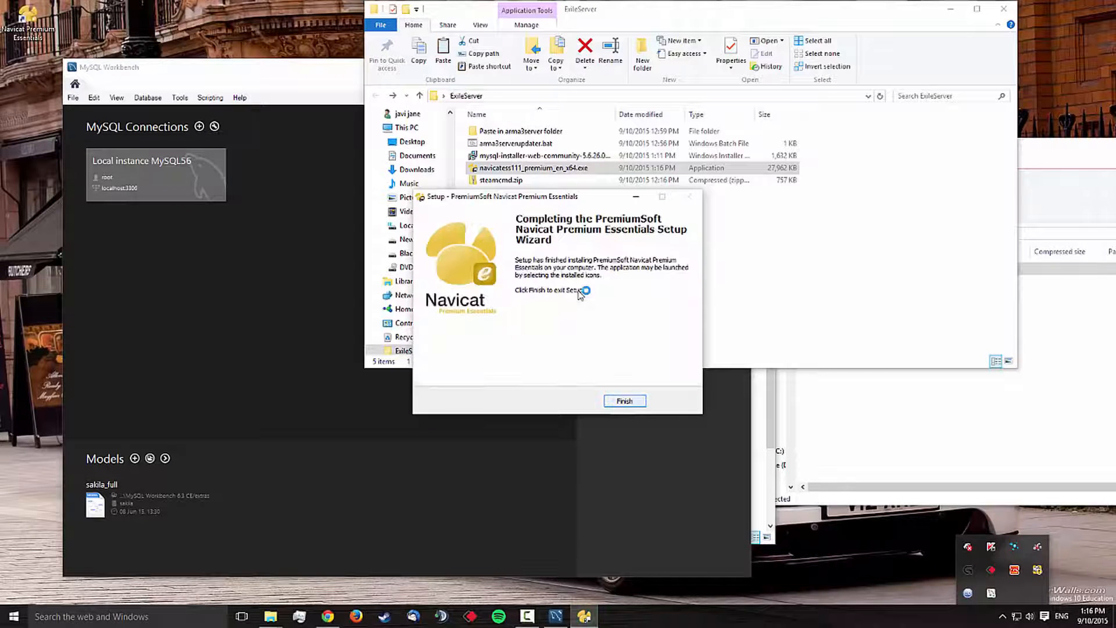
{"action": "key", "text": "Return"}
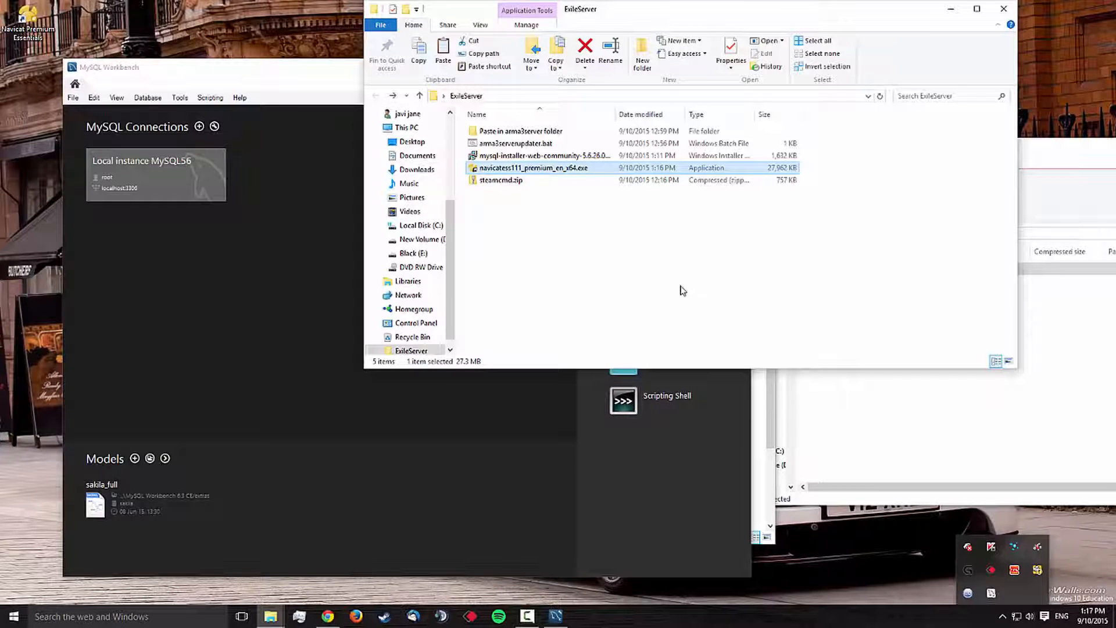
Step: Start Navicat Premium Essentials as a trial and dismiss the update check
{"action": "double_click", "coordinate": [26, 23]}
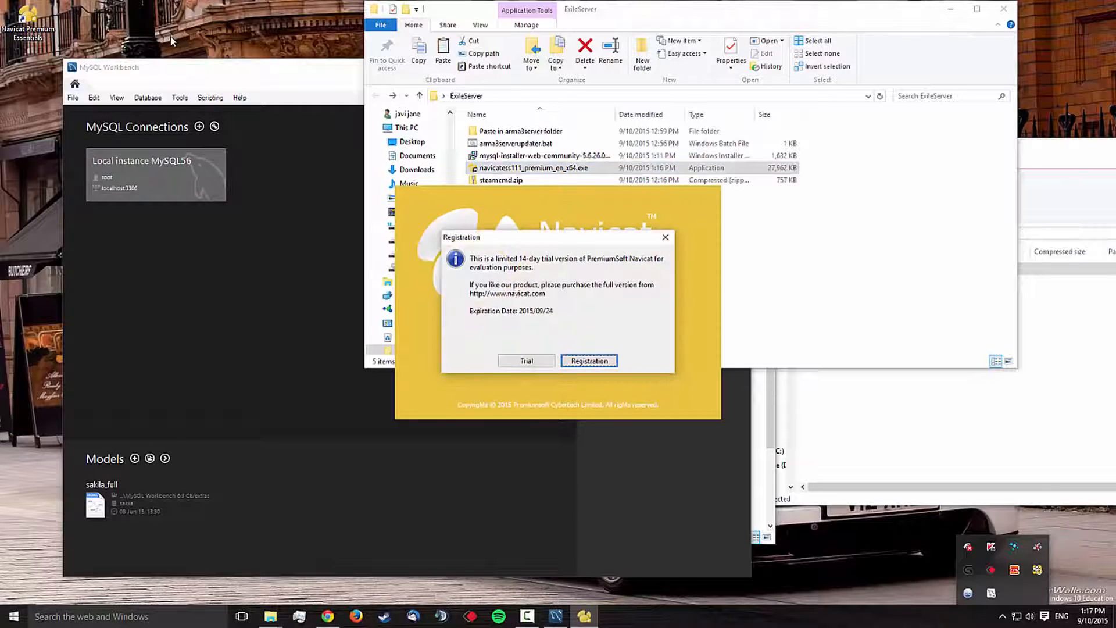
{"action": "left_click", "coordinate": [528, 362]}
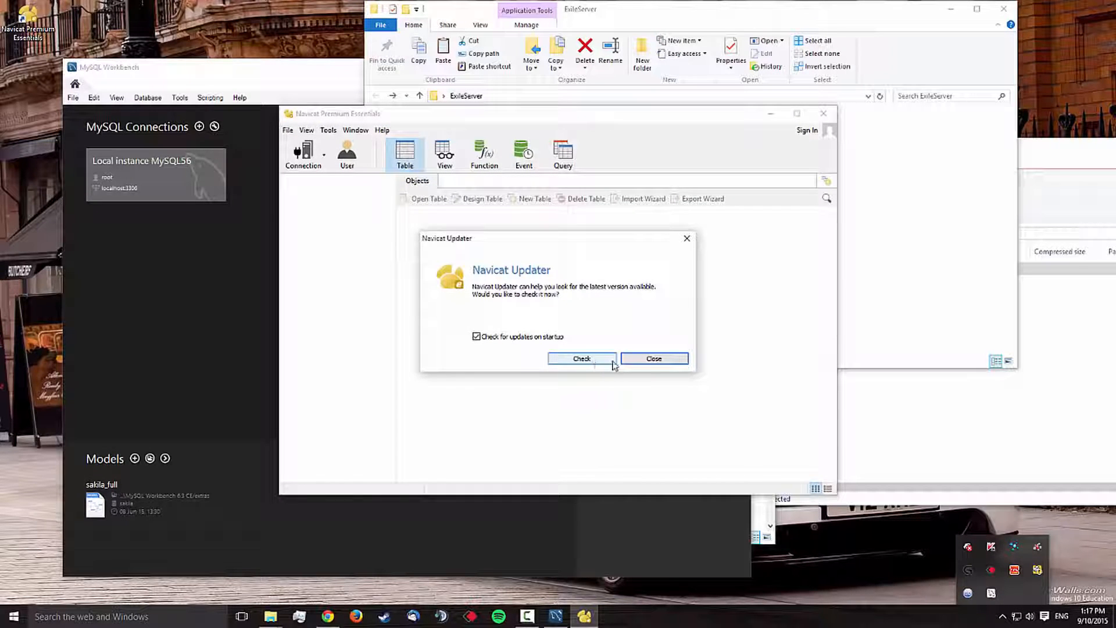
{"action": "left_click", "coordinate": [653, 358]}
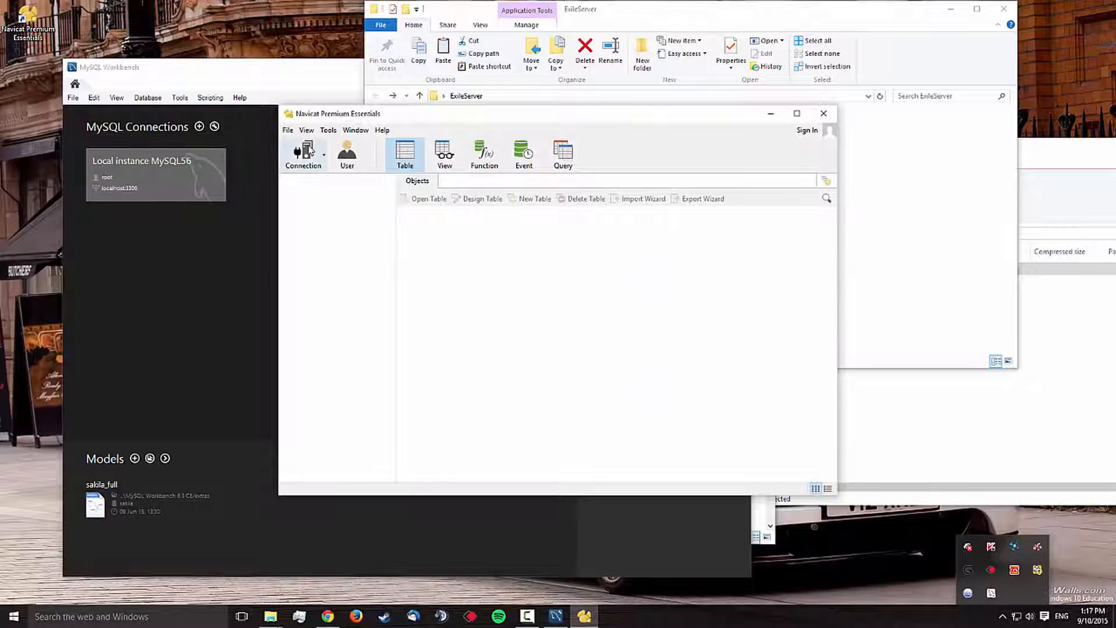
Step: Create a MySQL connection named exile to localhost port 3306 as root, enter the account password, and open the connection
{"action": "left_click", "coordinate": [291, 132]}
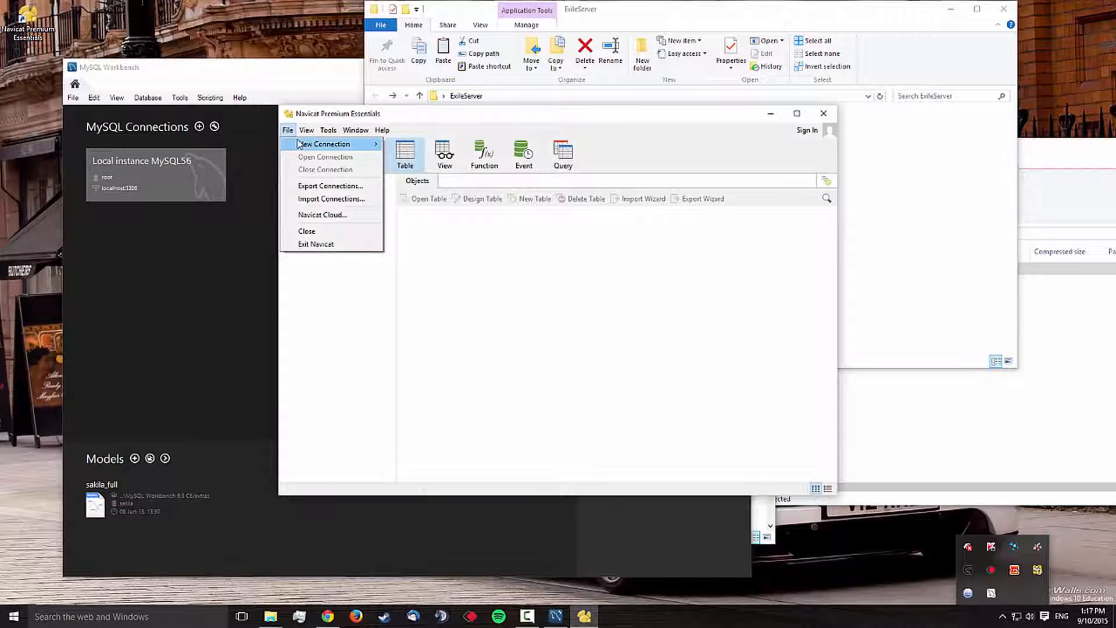
{"action": "left_click", "coordinate": [399, 150]}
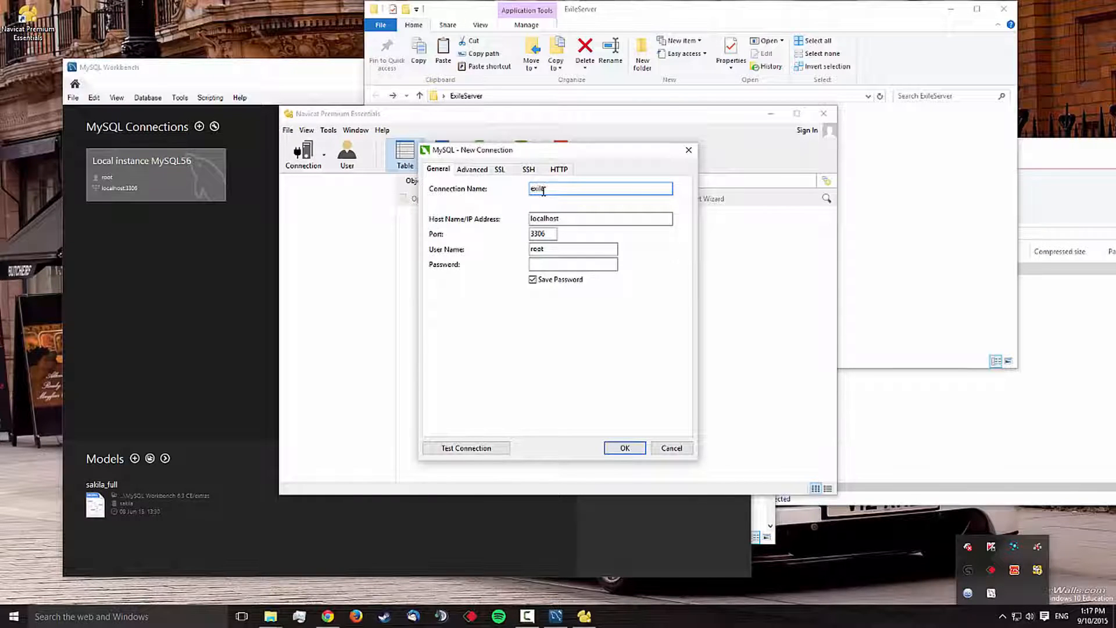
{"action": "left_click", "coordinate": [547, 266]}
{"action": "type", "text": "•••"}
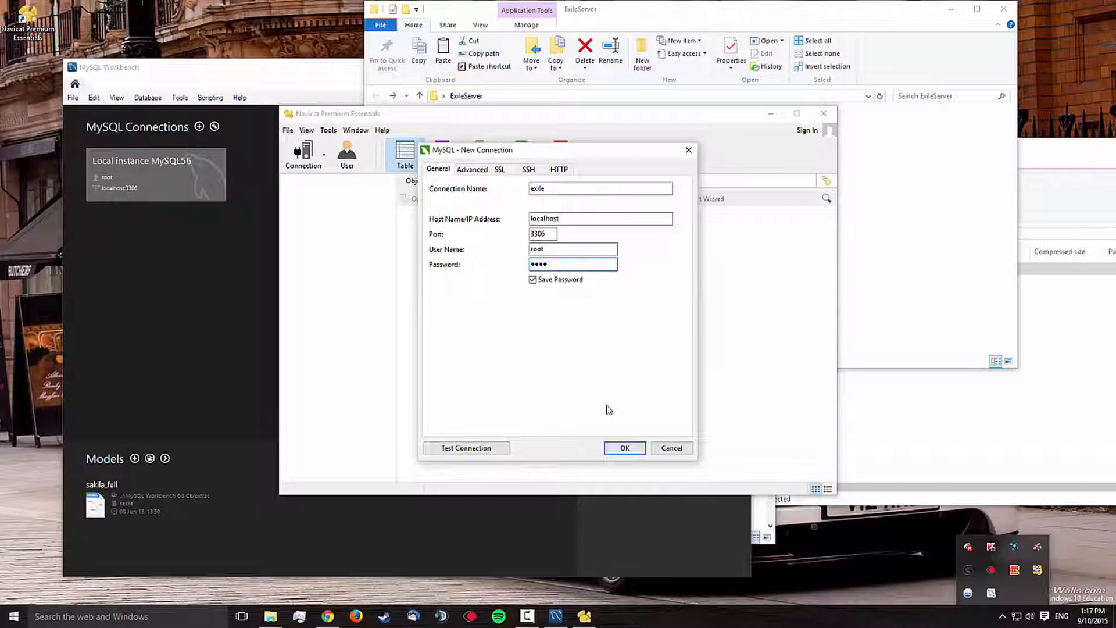
{"action": "left_click", "coordinate": [624, 448]}
{"action": "double_click", "coordinate": [308, 179]}
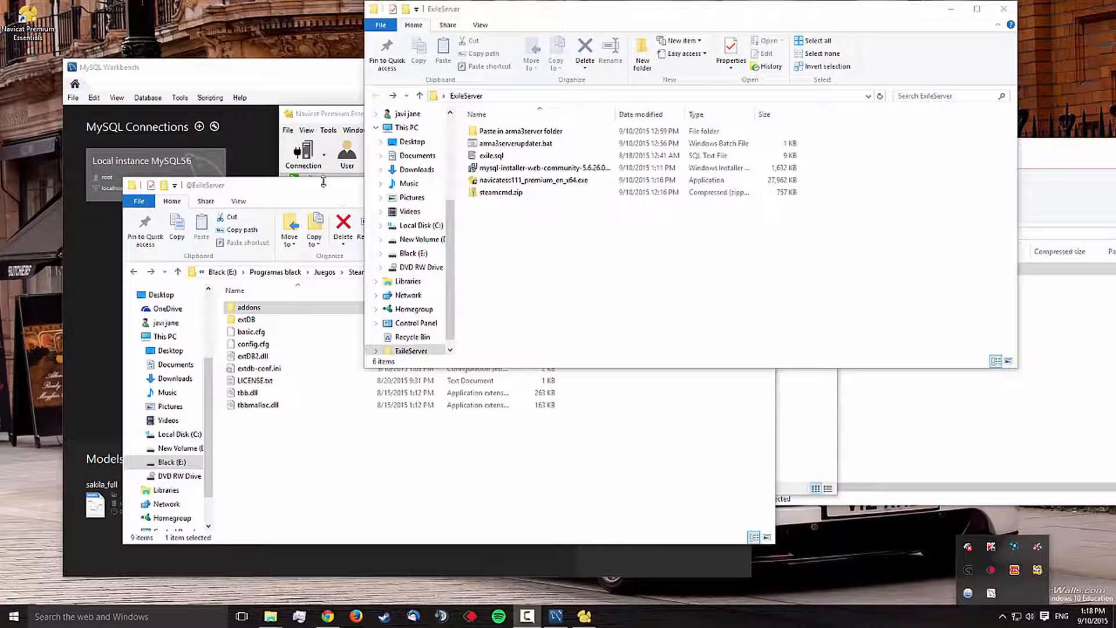
Step: Switch to MySQL Workbench, set up and open a connection named exile to 127.0.0.1, storing the root account password
{"action": "left_click", "coordinate": [341, 190]}
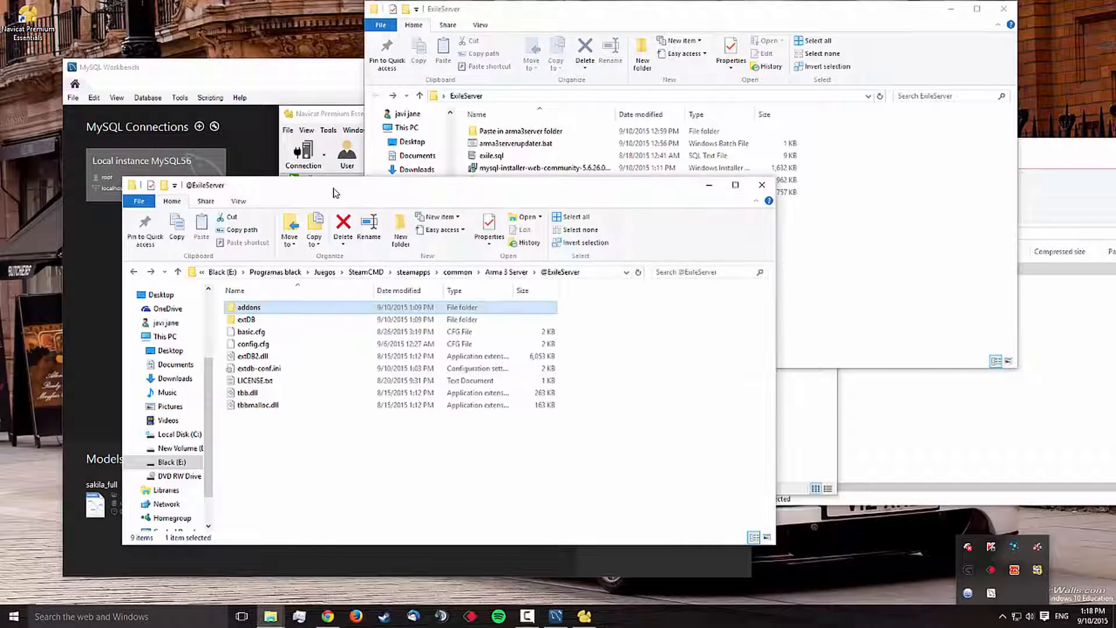
{"action": "left_click", "coordinate": [315, 118]}
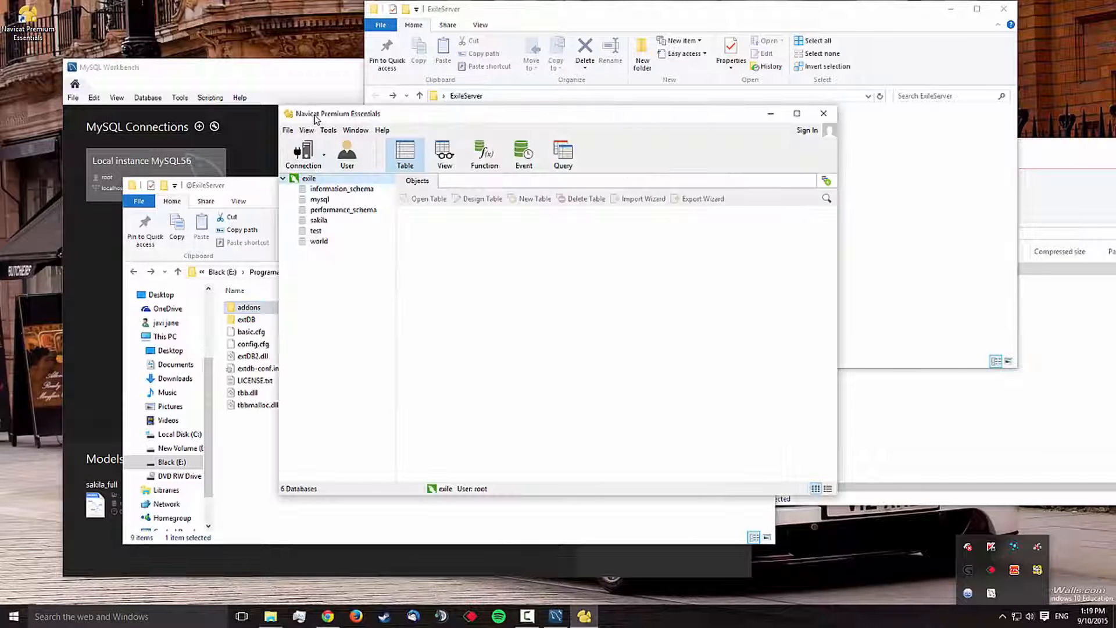
{"action": "left_click", "coordinate": [300, 72]}
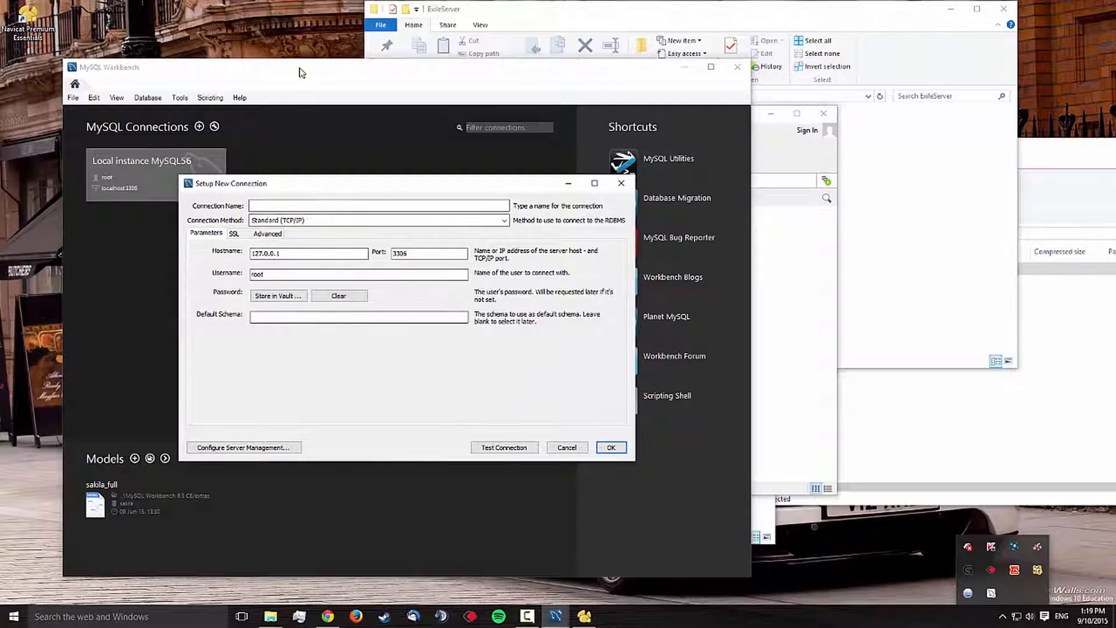
{"action": "left_click", "coordinate": [279, 295]}
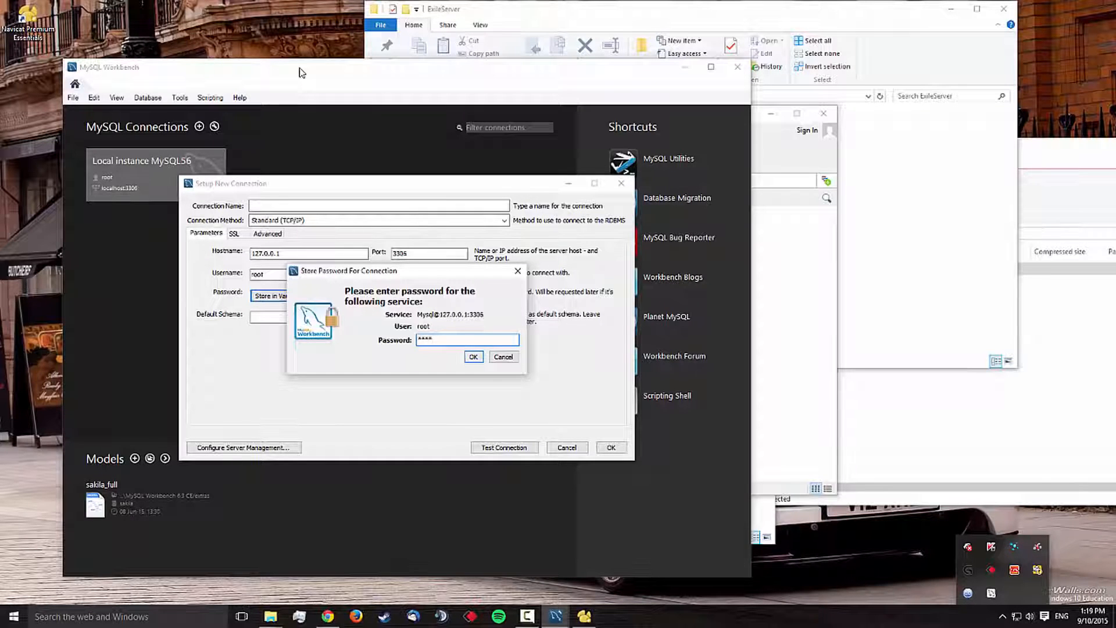
{"action": "key", "text": "Return"}
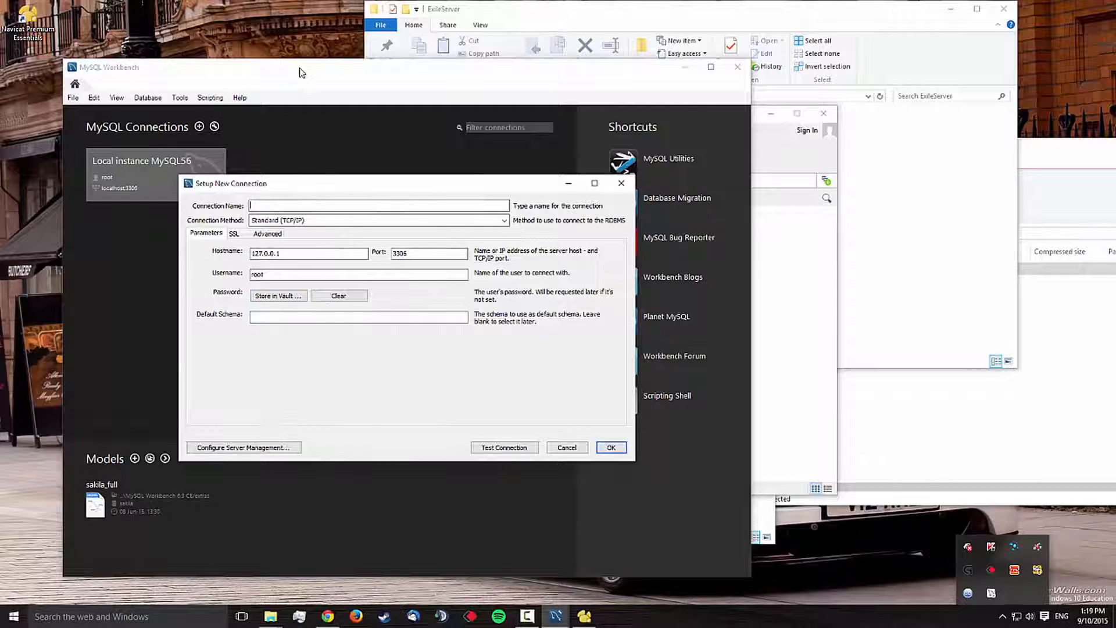
{"action": "type", "text": "exile"}
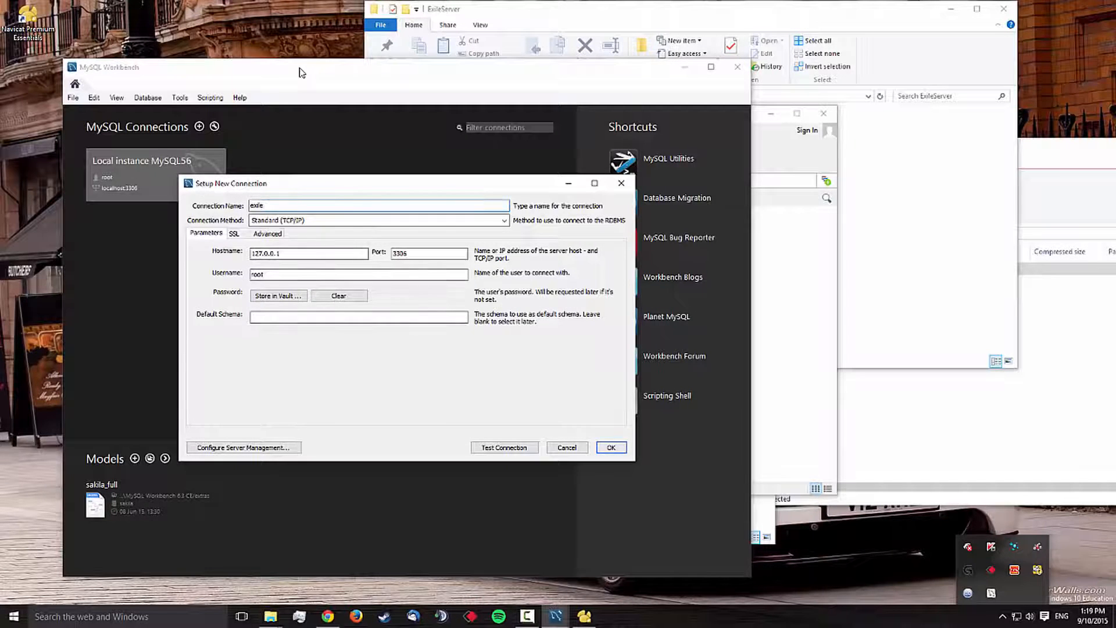
{"action": "key", "text": "Return"}
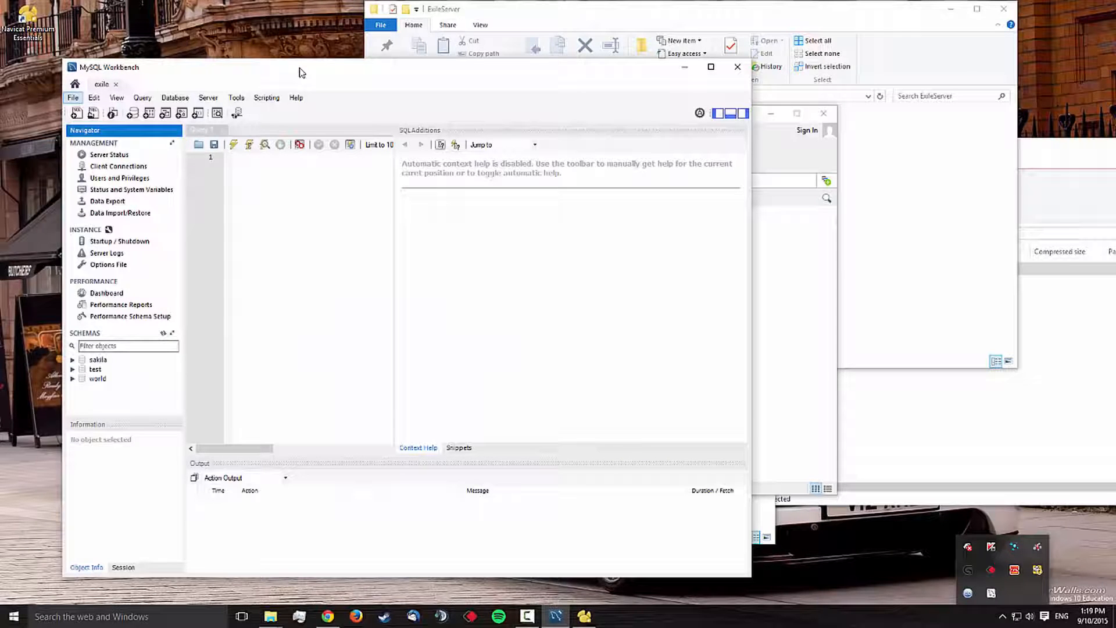
Step: Open the SQL script exile.sql from the ExileServer folder on the desktop
{"action": "key", "text": "alt+f"}
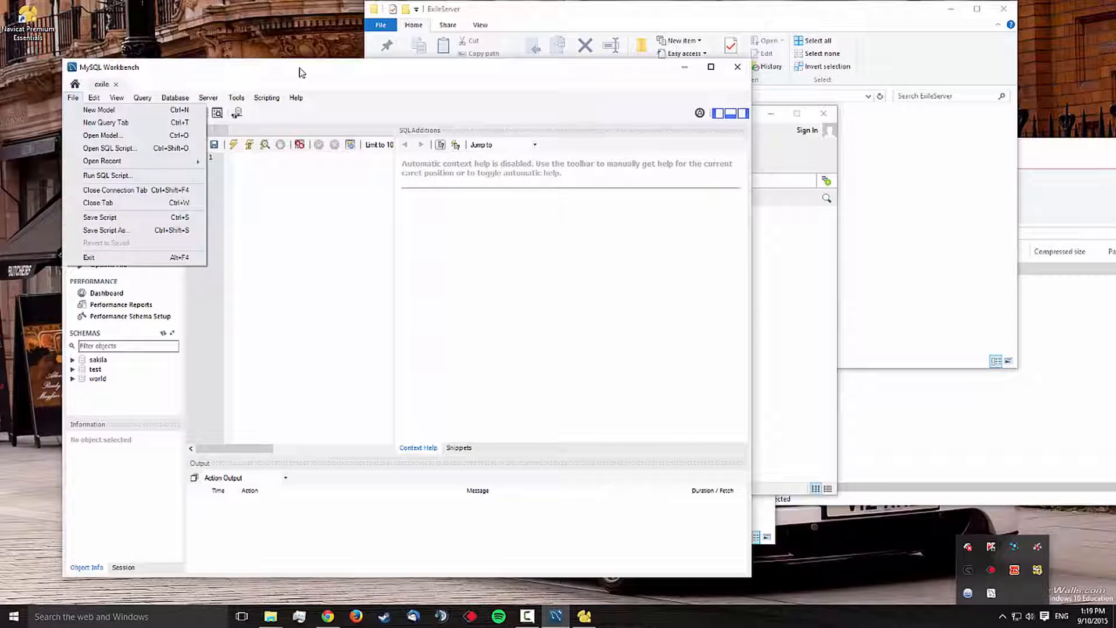
{"action": "key", "text": "Down"}
{"action": "key", "text": "Down"}
{"action": "key", "text": "Down"}
{"action": "key", "text": "Down"}
{"action": "key", "text": "Return"}
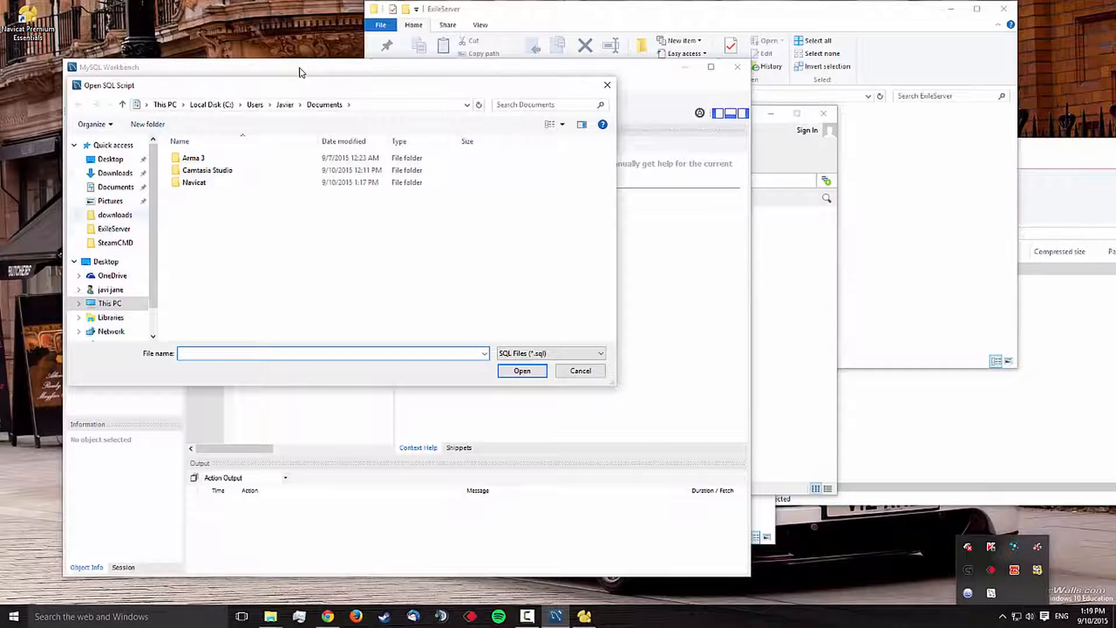
{"action": "left_click", "coordinate": [110, 159]}
{"action": "double_click", "coordinate": [198, 158]}
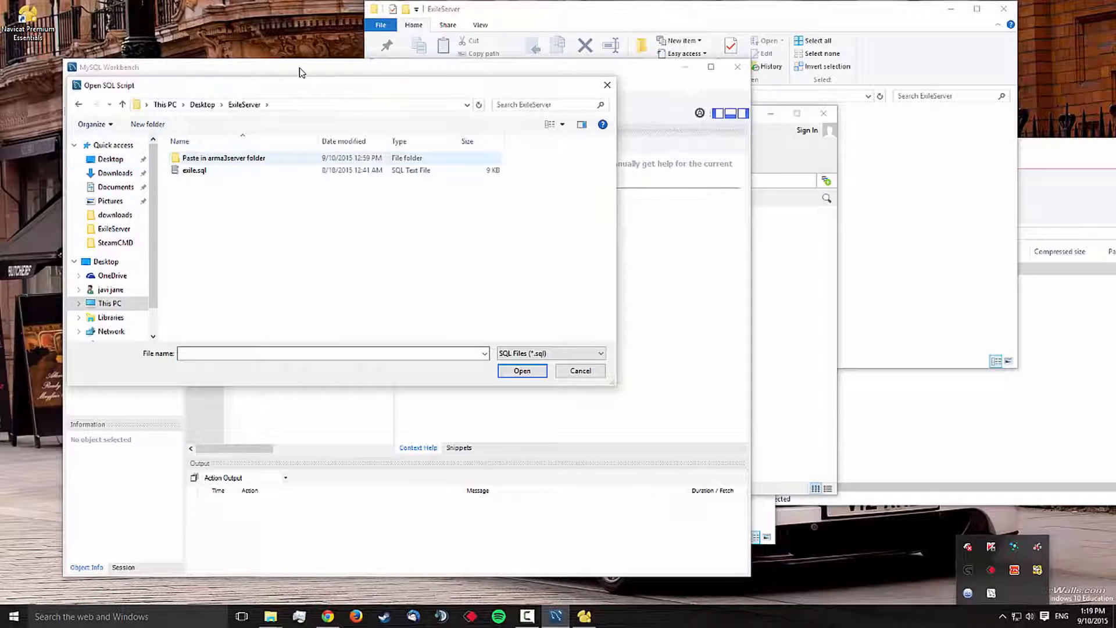
{"action": "double_click", "coordinate": [198, 170]}
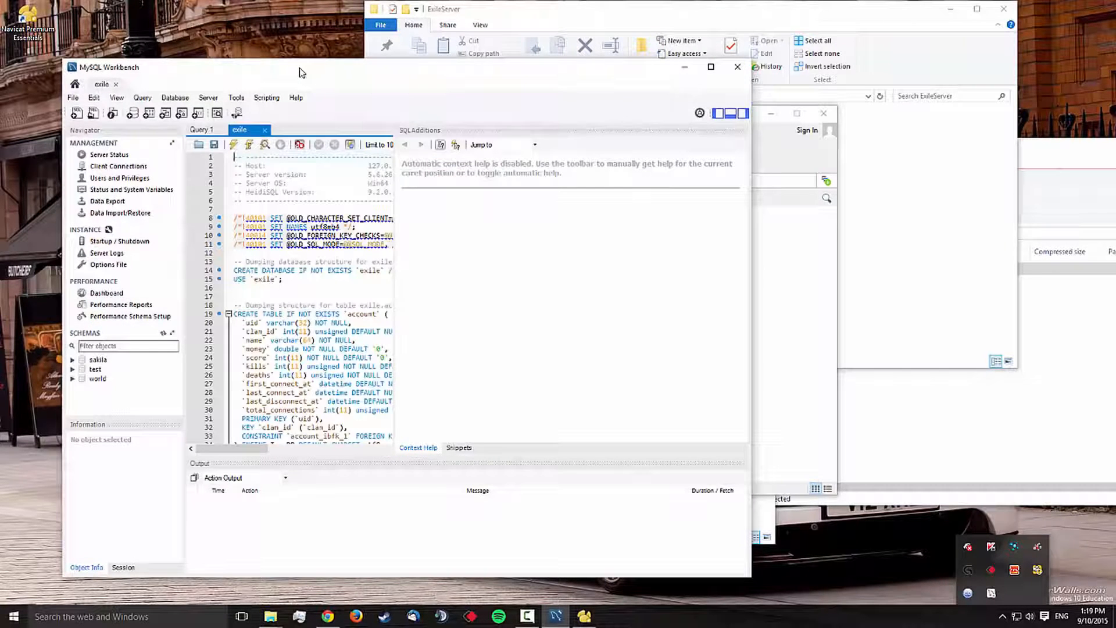
Step: Execute the whole exile script and refresh the list of schemas
{"action": "scroll", "coordinate": [308, 300], "scroll_direction": "down", "scroll_amount": 6}
{"action": "scroll", "coordinate": [308, 300], "scroll_direction": "up", "scroll_amount": 6}
{"action": "mouse_move", "coordinate": [233, 448]}
{"action": "left_mouse_down"}
{"action": "mouse_move", "coordinate": [277, 448]}
{"action": "mouse_move", "coordinate": [231, 449]}
{"action": "left_mouse_up"}
{"action": "left_click", "coordinate": [233, 144]}
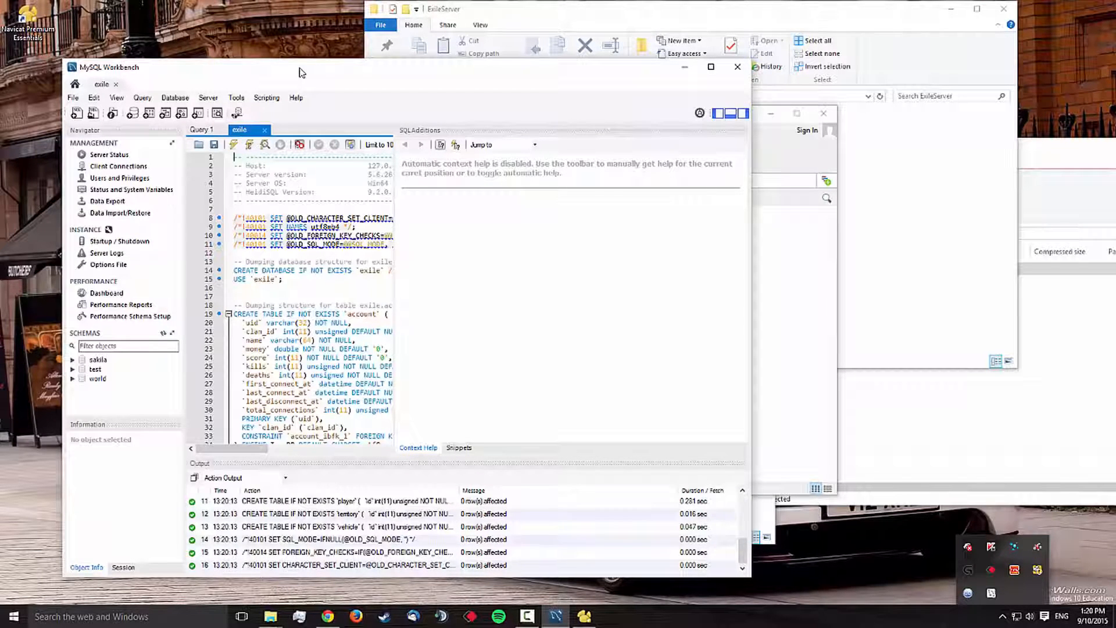
{"action": "right_click", "coordinate": [143, 401]}
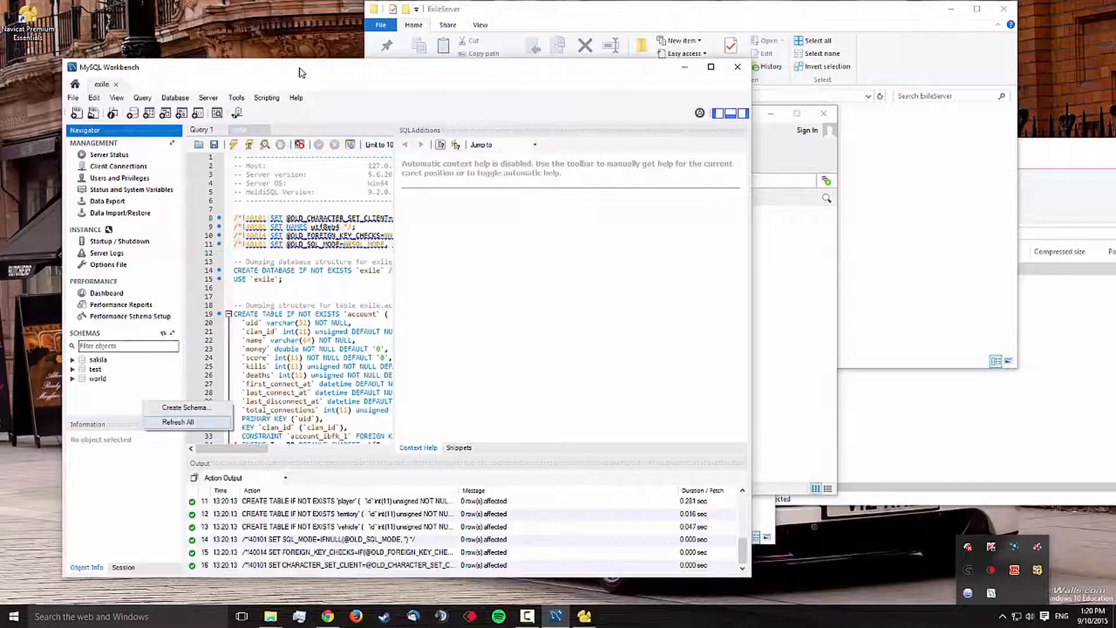
{"action": "left_click", "coordinate": [178, 422]}
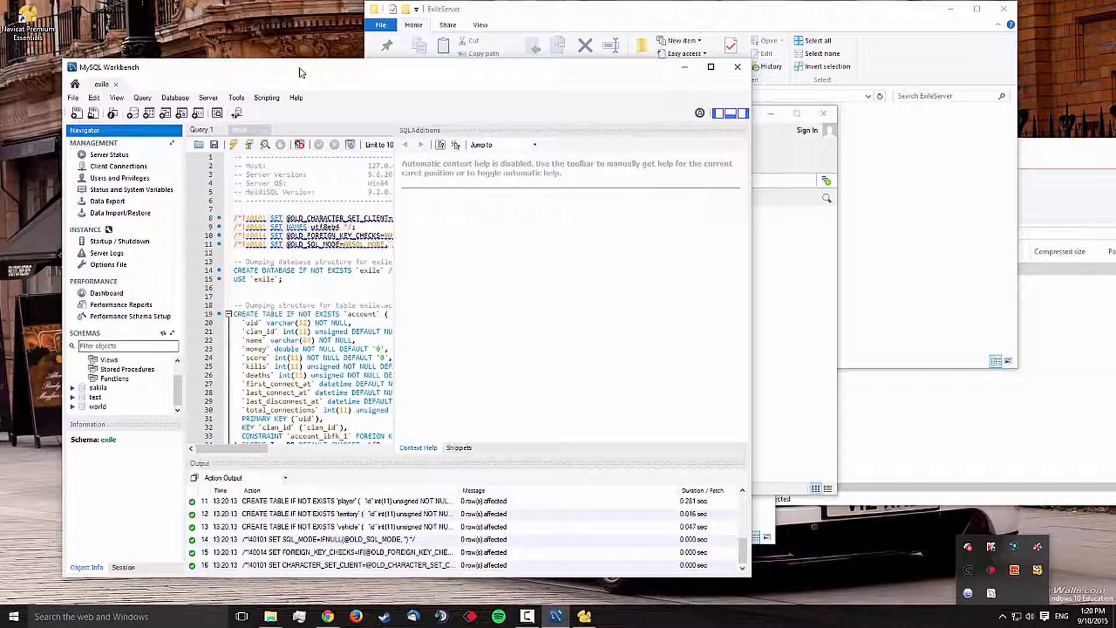
Step: Switch to Navicat, refresh the exile connection, and open its exile database
{"action": "left_click", "coordinate": [792, 269]}
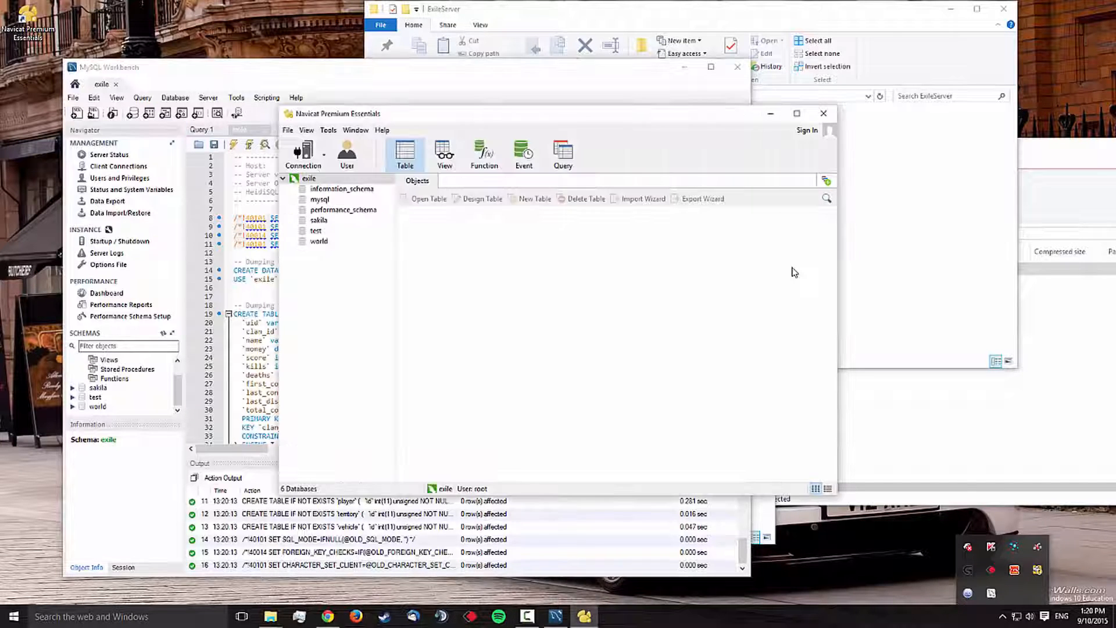
{"action": "right_click", "coordinate": [349, 310]}
{"action": "left_click", "coordinate": [379, 485]}
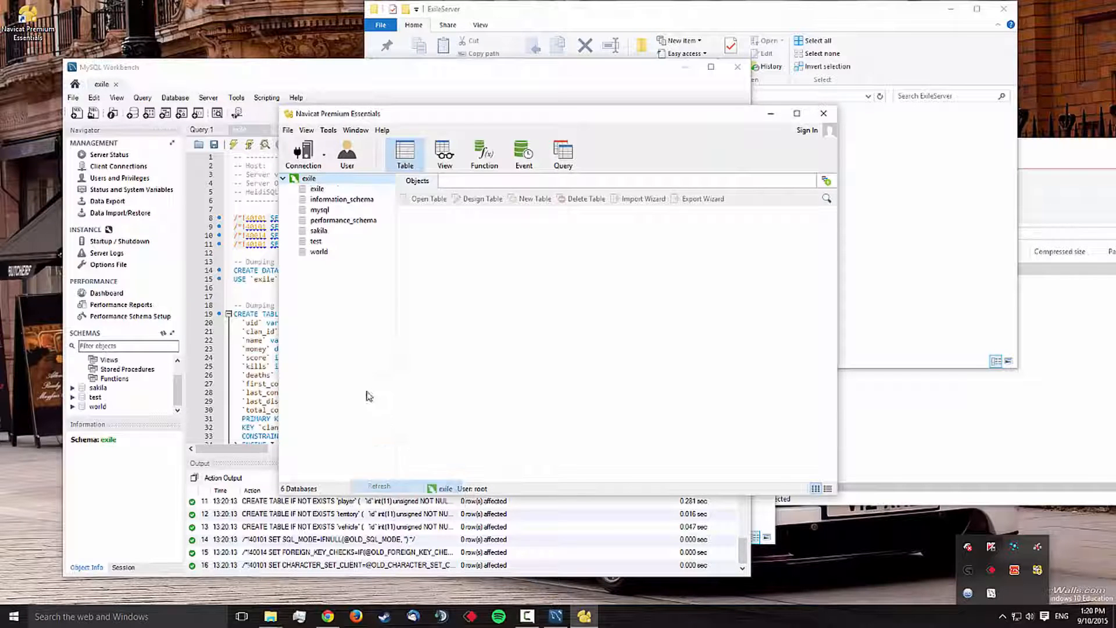
{"action": "double_click", "coordinate": [317, 189]}
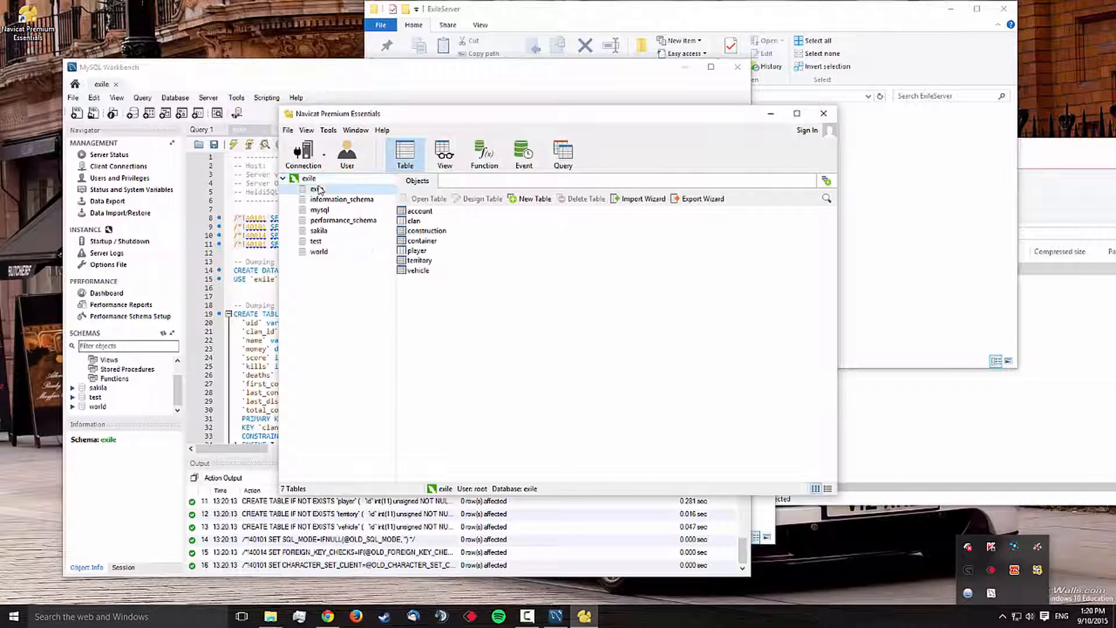
Step: View the contents of the player and account tables in the exile database
{"action": "double_click", "coordinate": [419, 251]}
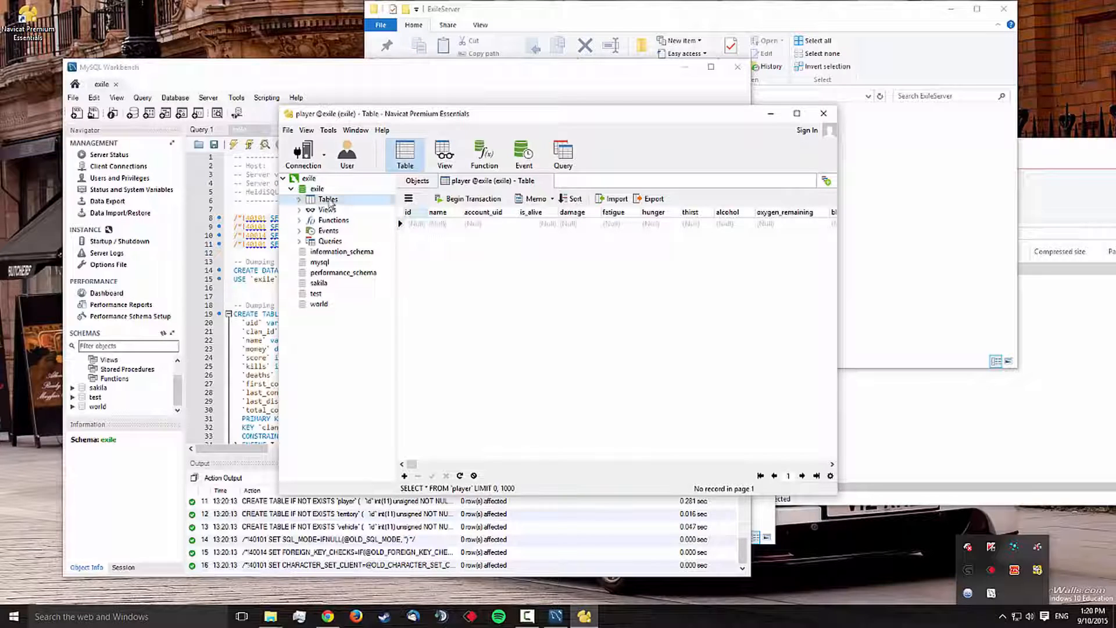
{"action": "double_click", "coordinate": [328, 199]}
{"action": "left_click", "coordinate": [328, 211]}
{"action": "double_click", "coordinate": [330, 210]}
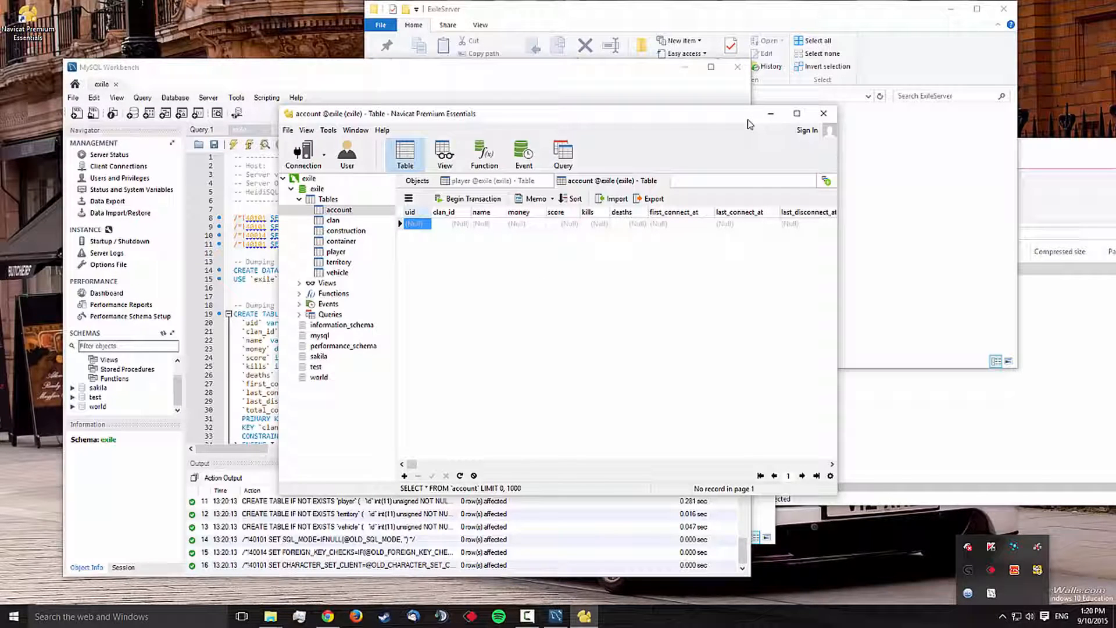
Step: Open the "Paste in arma3server folder" folder inside ExileServer and bring up the previews of the open File Explorer windows
{"action": "left_click", "coordinate": [938, 220]}
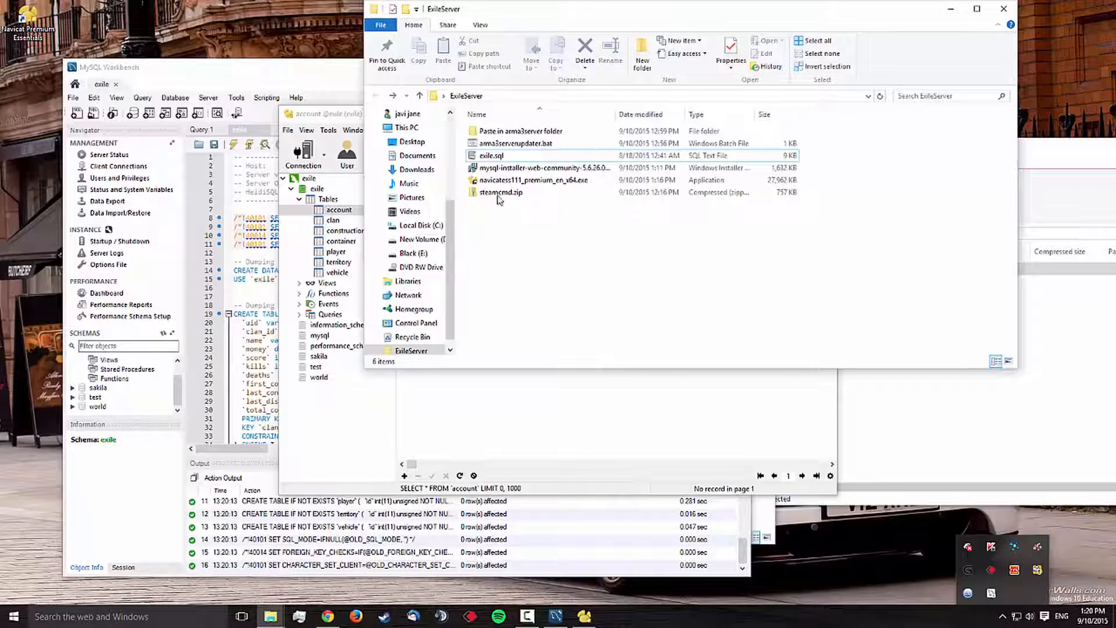
{"action": "double_click", "coordinate": [506, 133]}
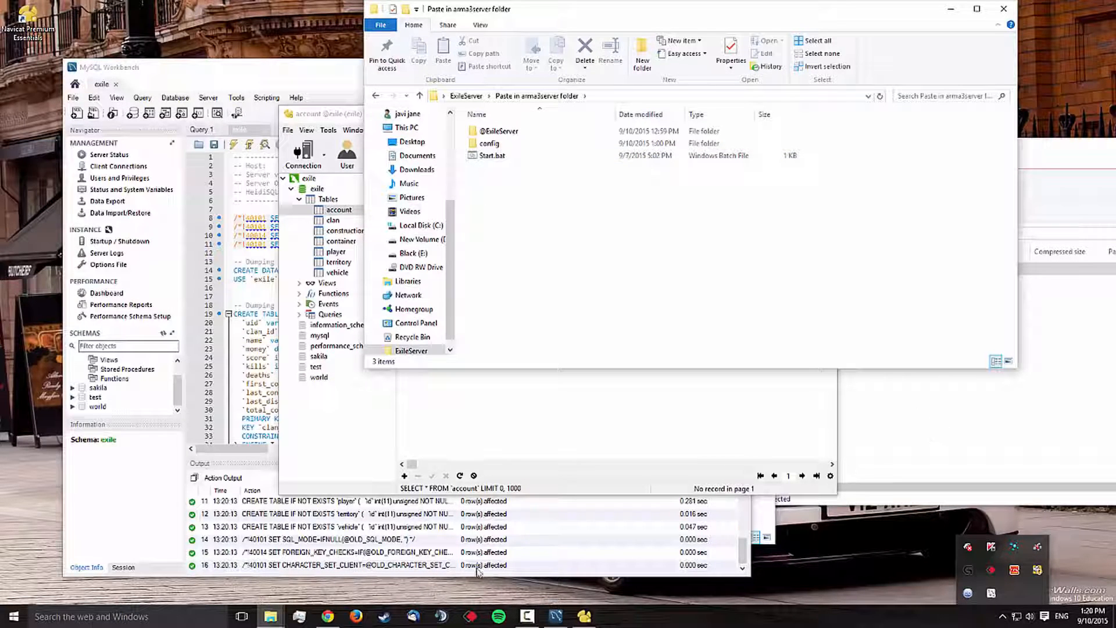
{"action": "left_click", "coordinate": [270, 619]}
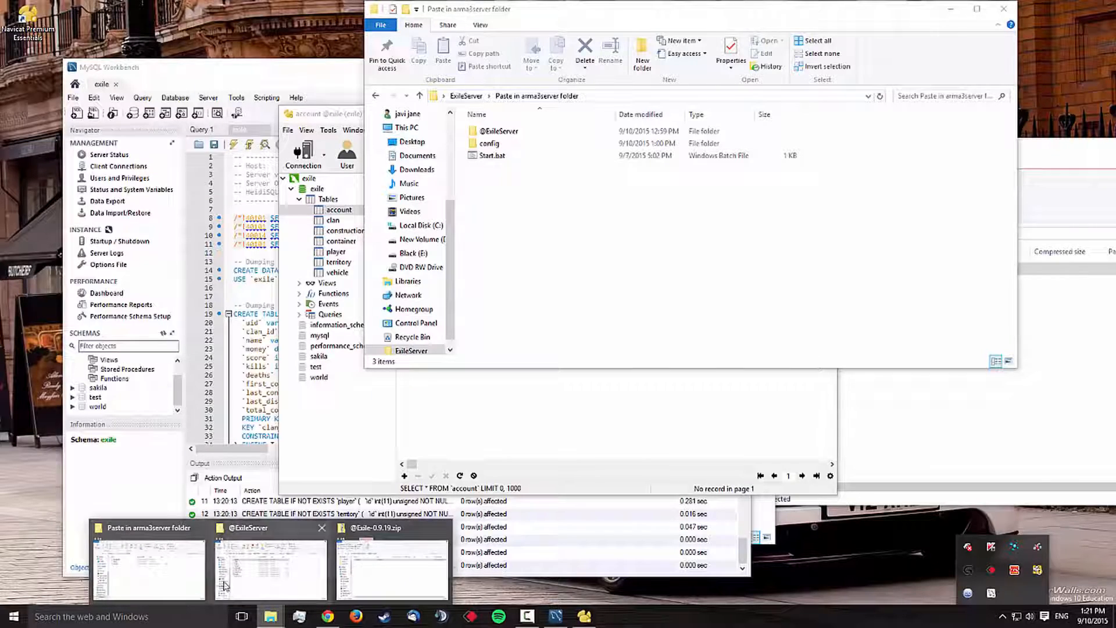
{"action": "mouse_move", "coordinate": [198, 572]}
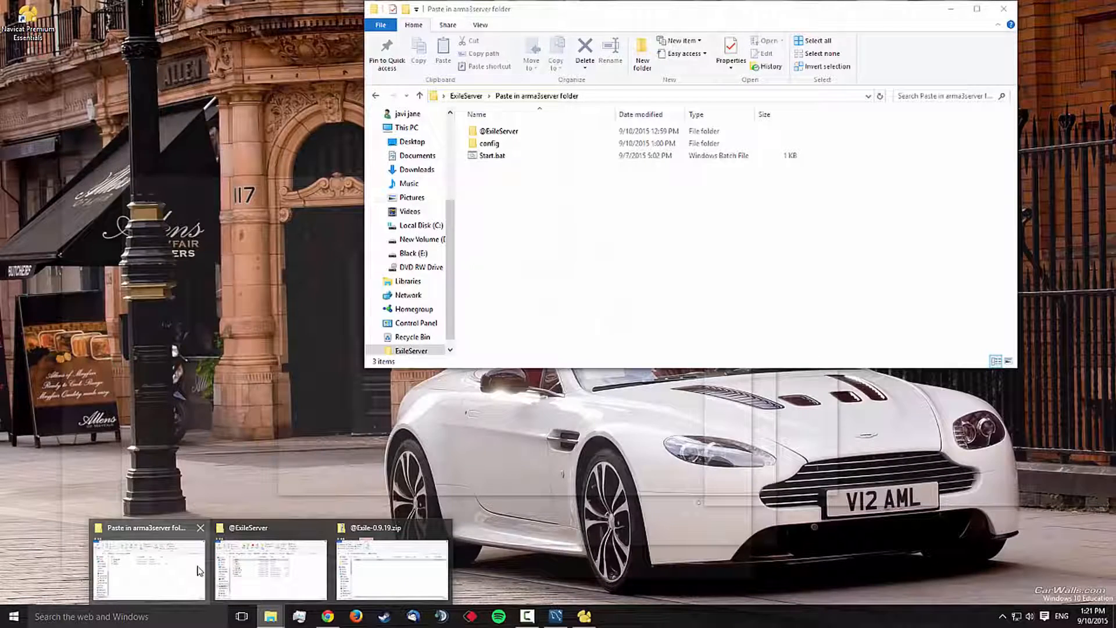